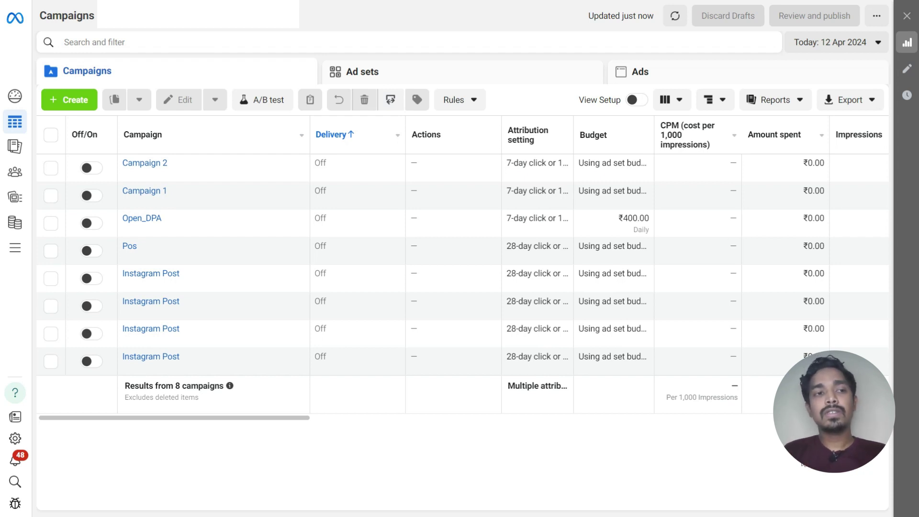
Create a new campaign with the Sales objective and a manual sales campaign setup.
click(77, 100)
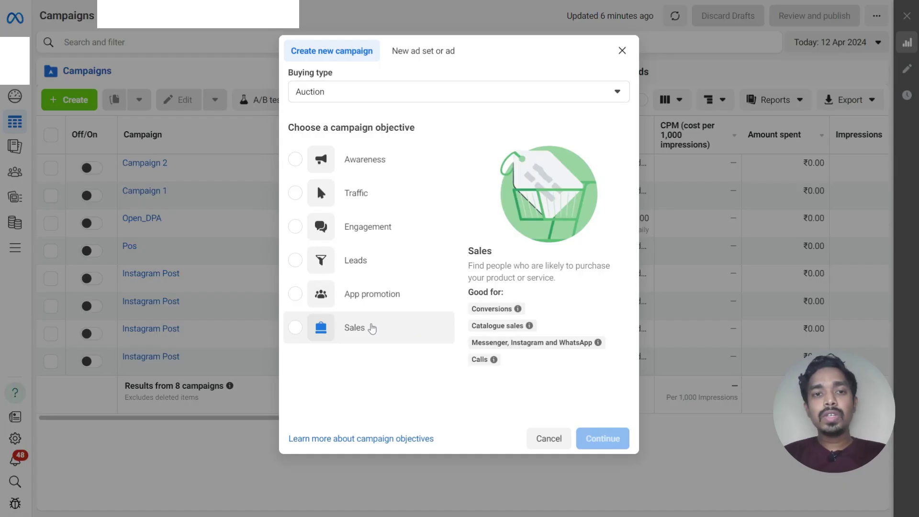
click(363, 331)
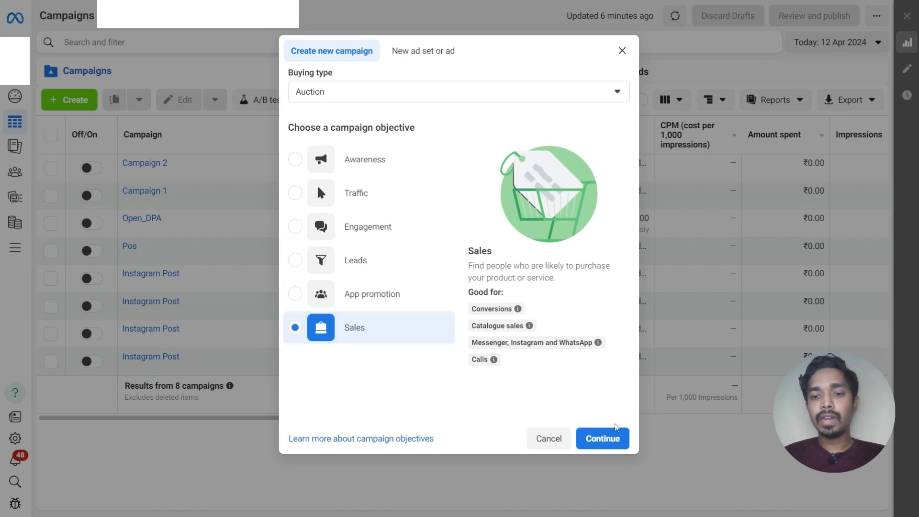
click(602, 438)
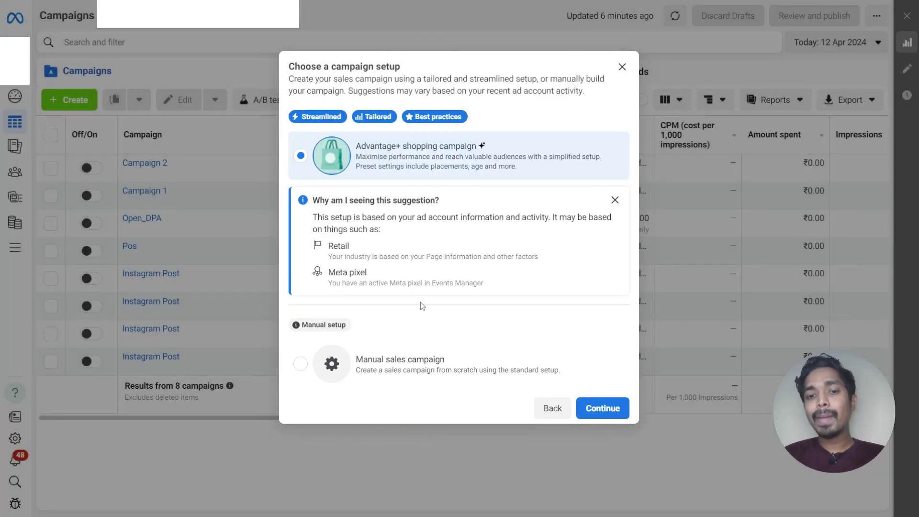
click(301, 365)
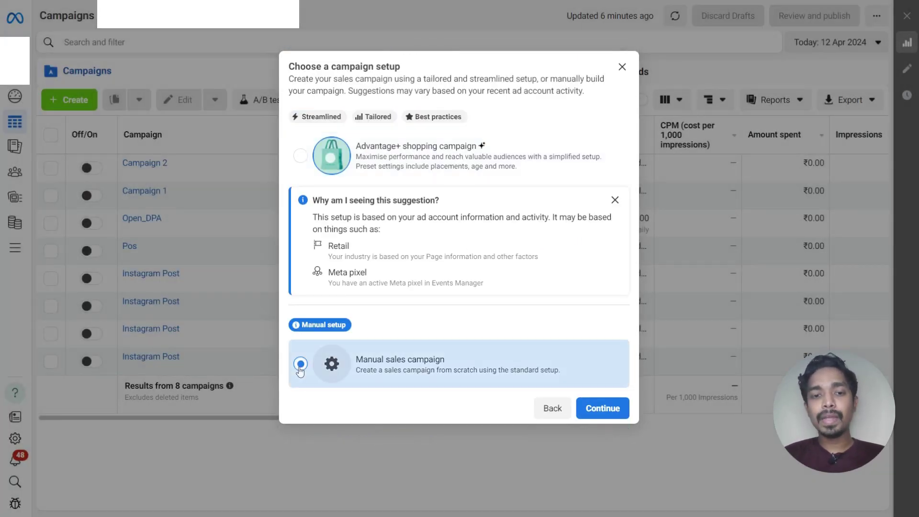
click(605, 409)
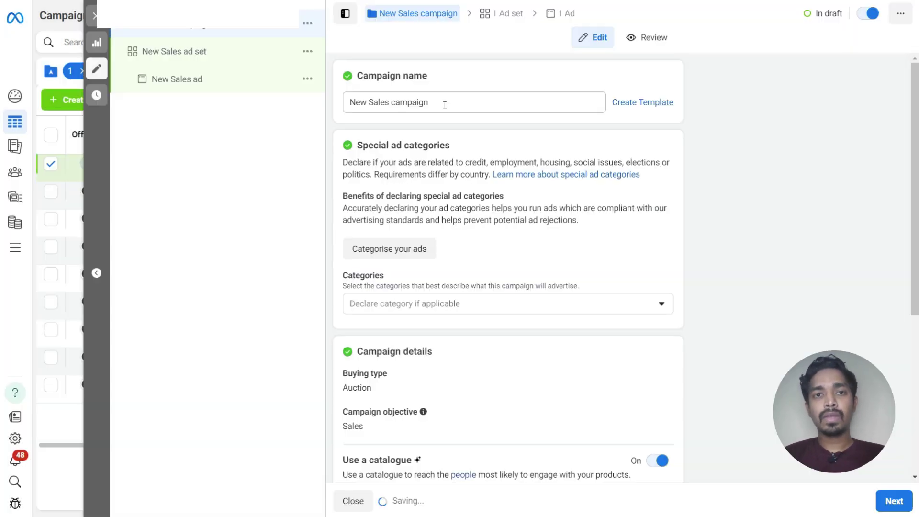
Name the campaign 'Remarketing' and move to the New Sales ad set.
triple_click(397, 102)
text(Re)
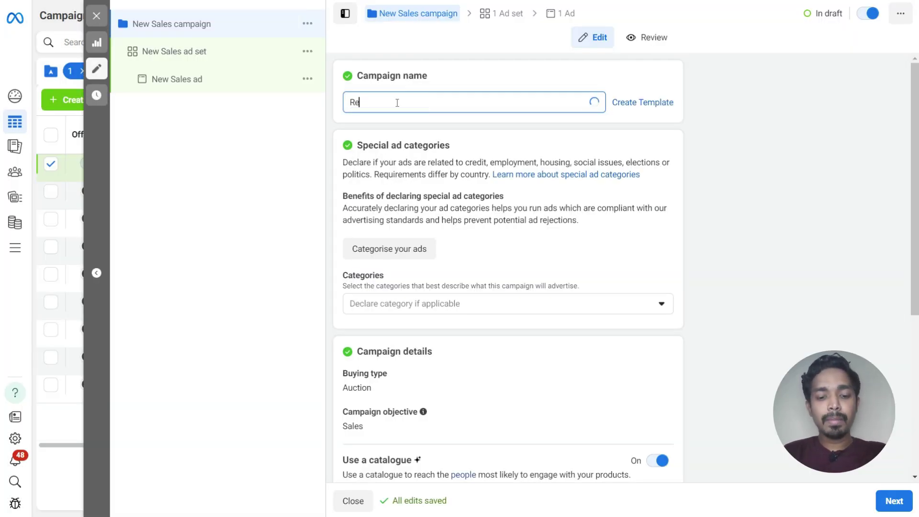
text(marketing)
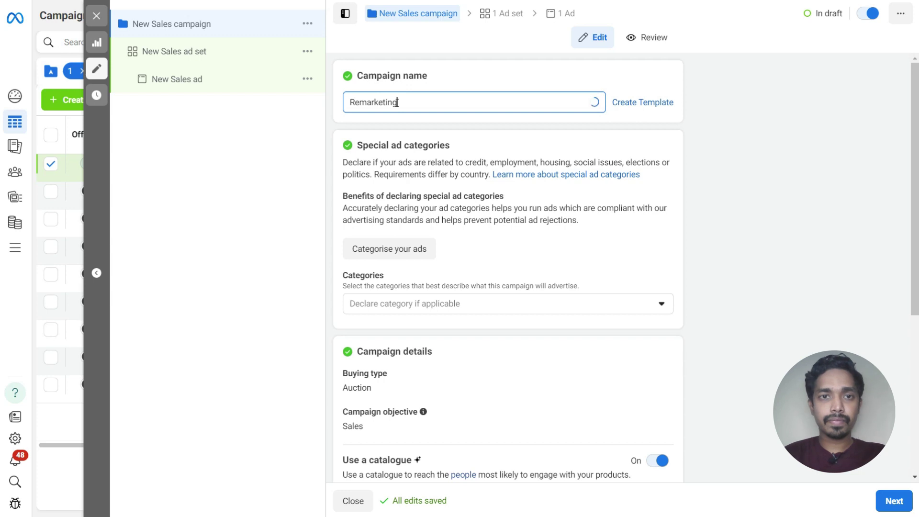
scroll(352, 198, down, 5)
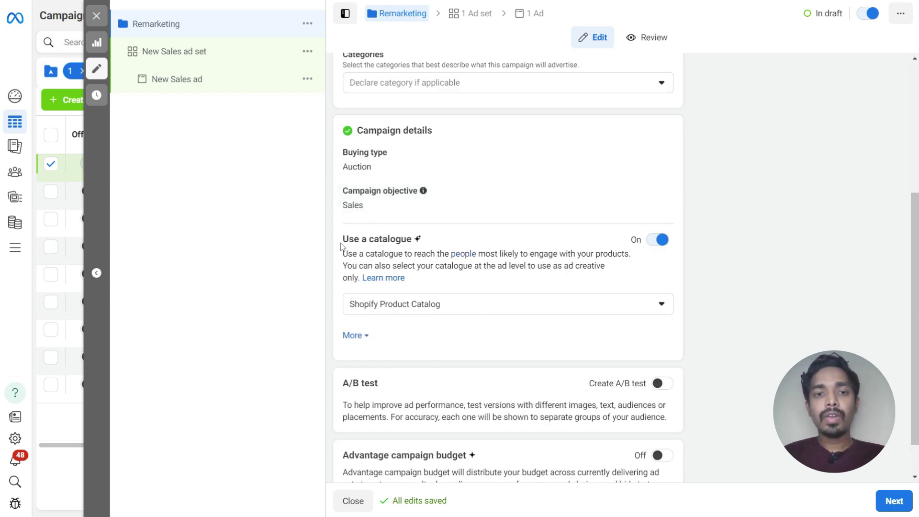
drag(396, 245, 342, 239)
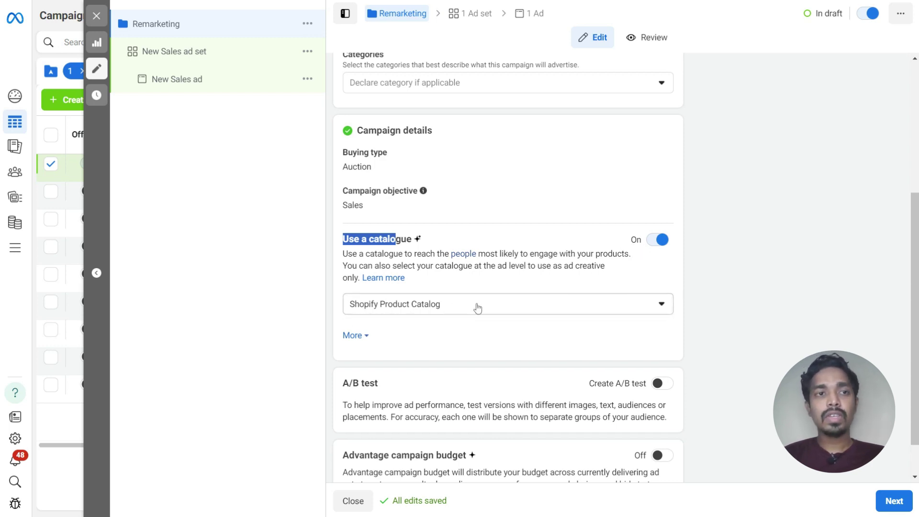
click(175, 57)
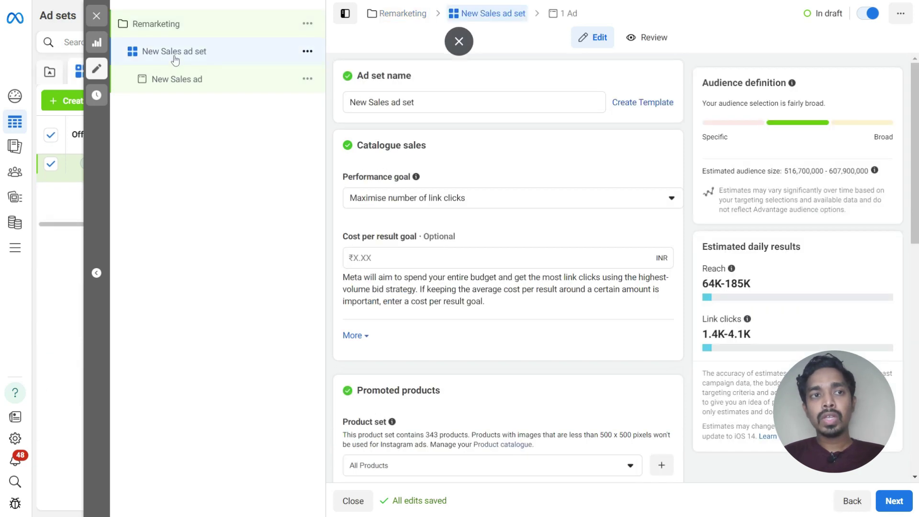
Rename the ad set to 'Remarketing'.
triple_click(366, 102)
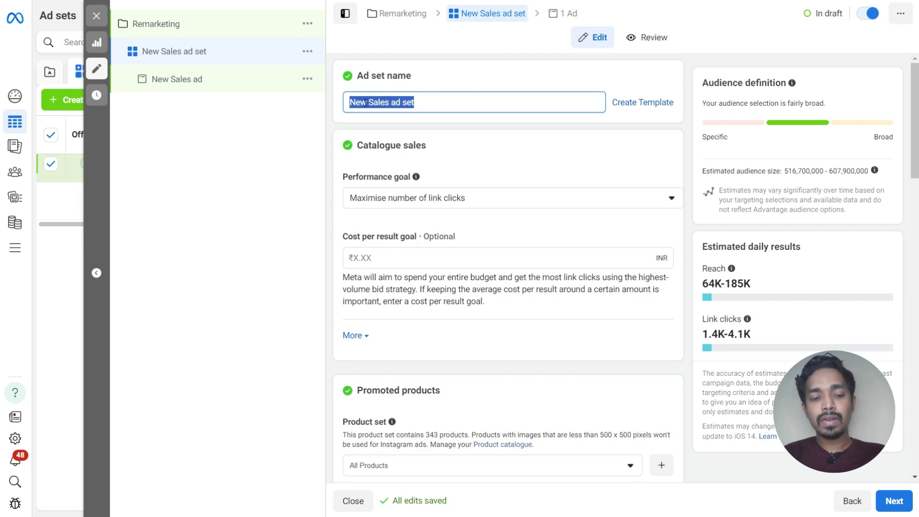
text(Remark)
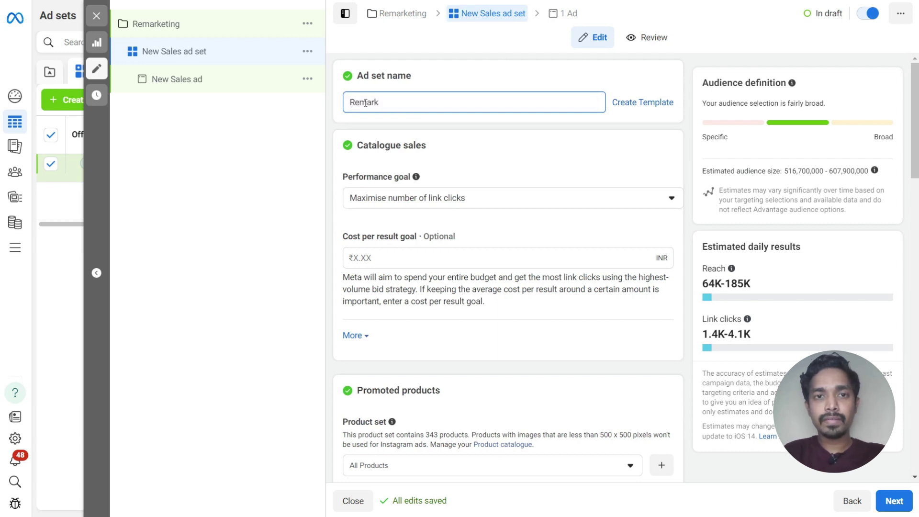
text(eting)
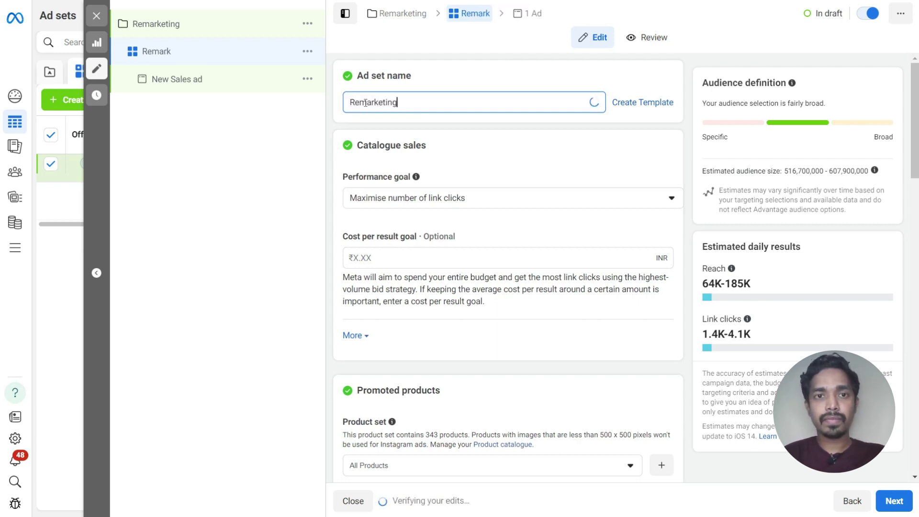
click(488, 135)
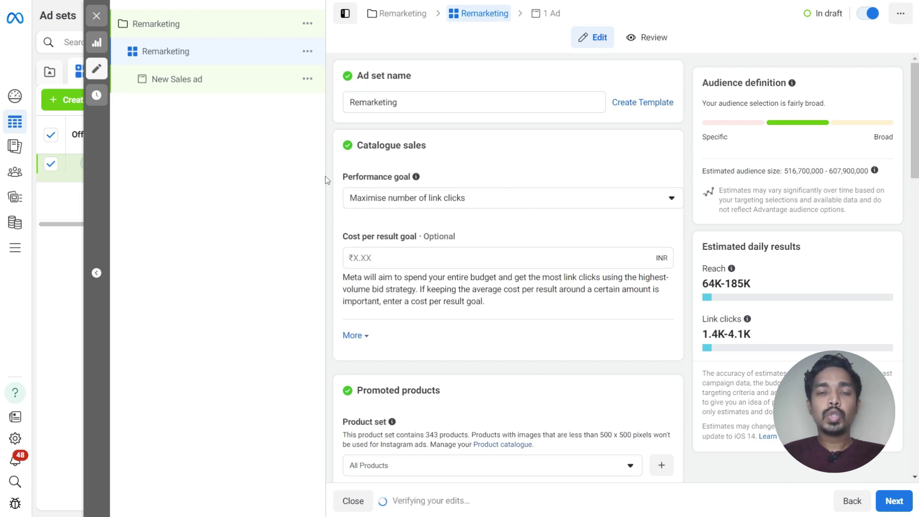
Set the performance goal to Maximise number of conversions, with Purchase as the conversion event.
drag(349, 177, 415, 179)
click(446, 177)
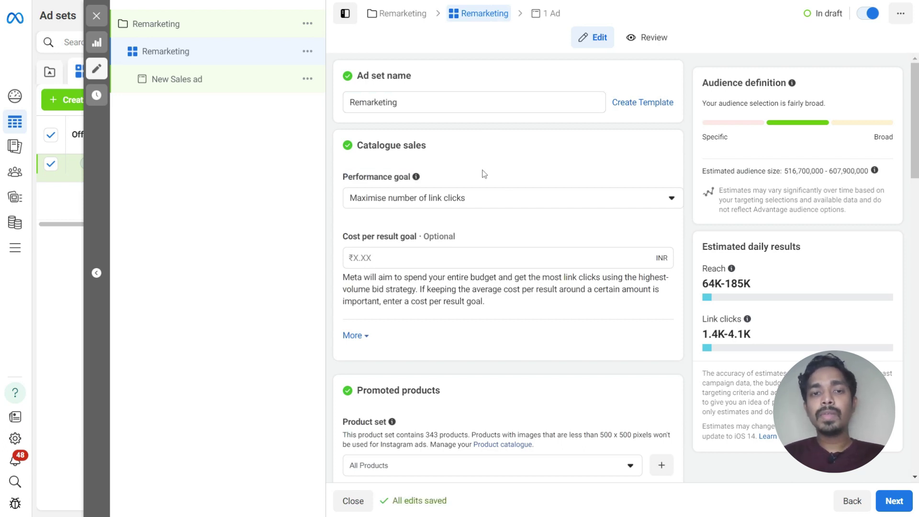
click(474, 208)
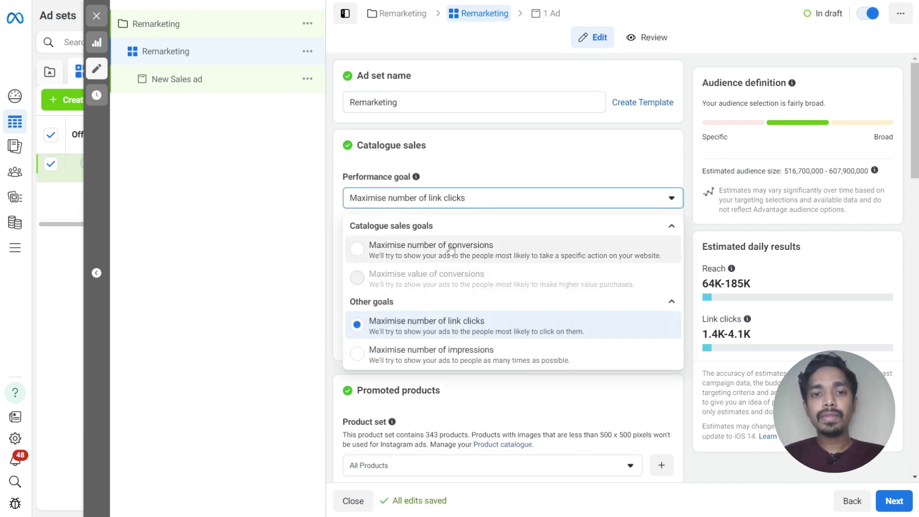
click(361, 253)
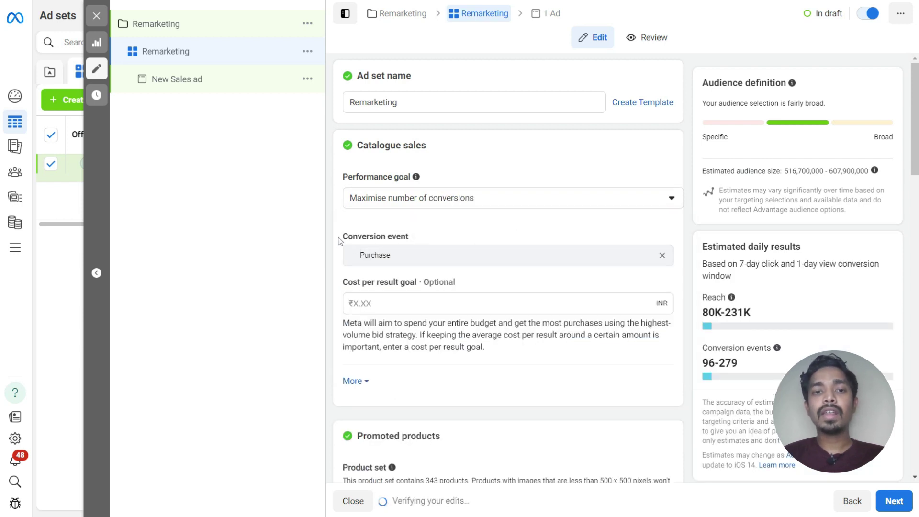
drag(340, 239, 420, 231)
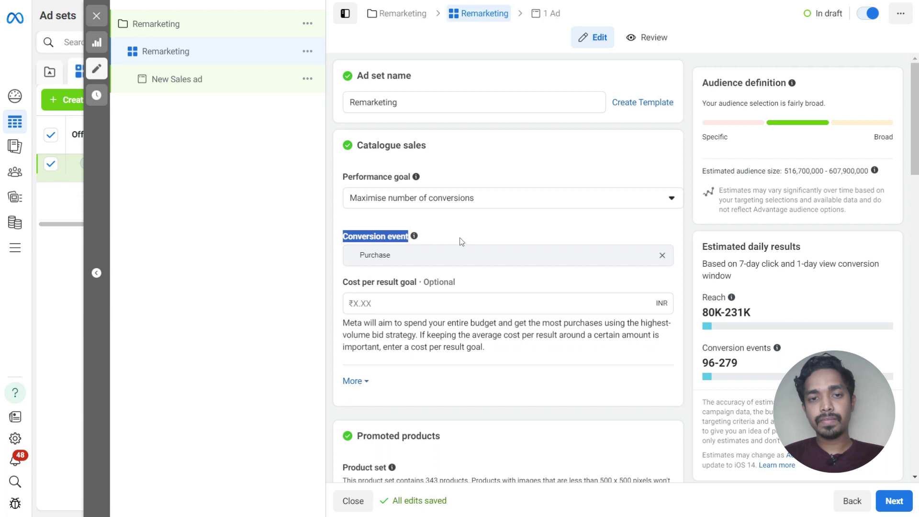
scroll(460, 241, down, 6)
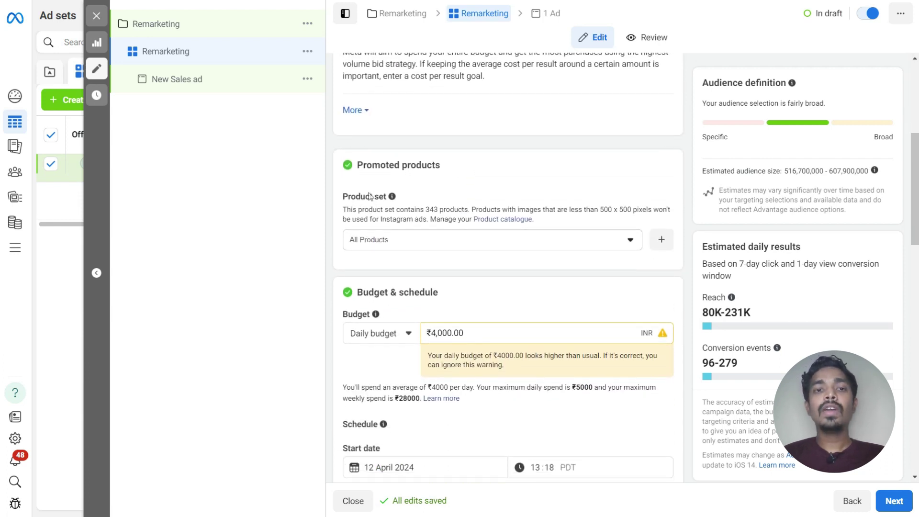
Promote the 'All products in stock - New' product set.
drag(342, 197, 388, 198)
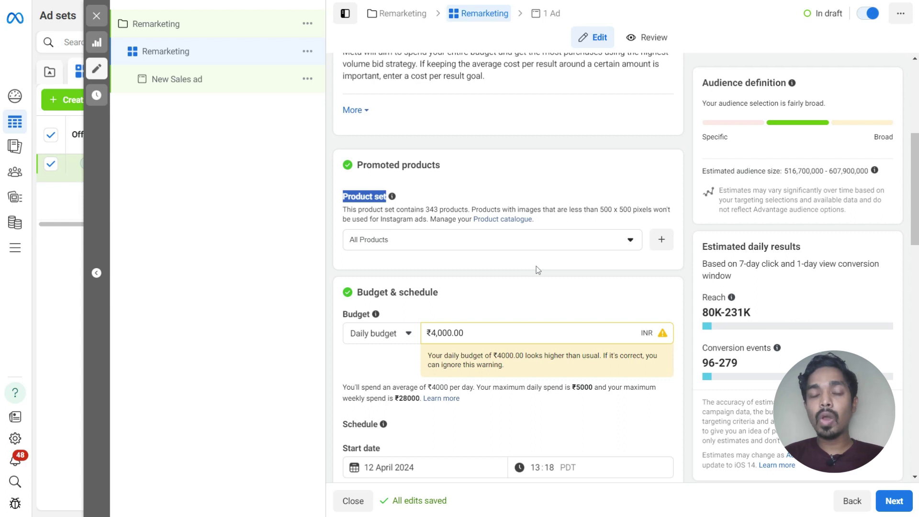
click(473, 244)
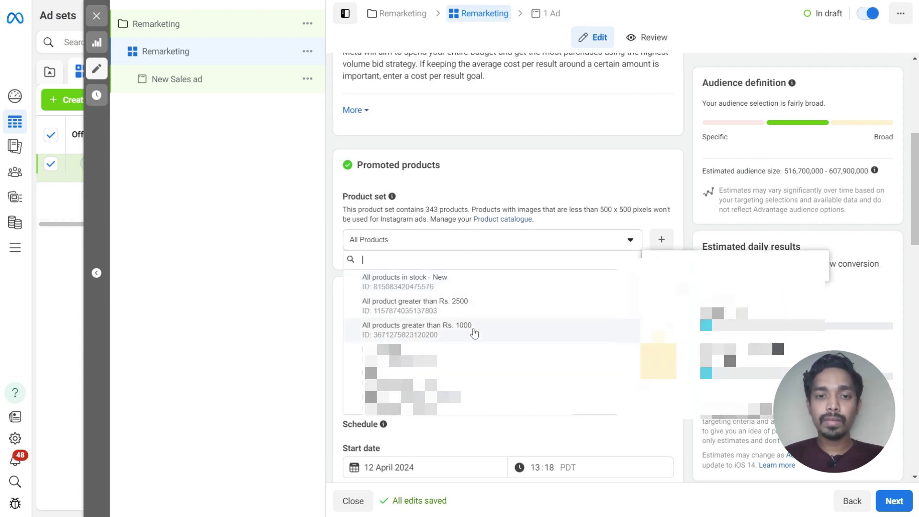
click(424, 282)
scroll(468, 277, down, 2)
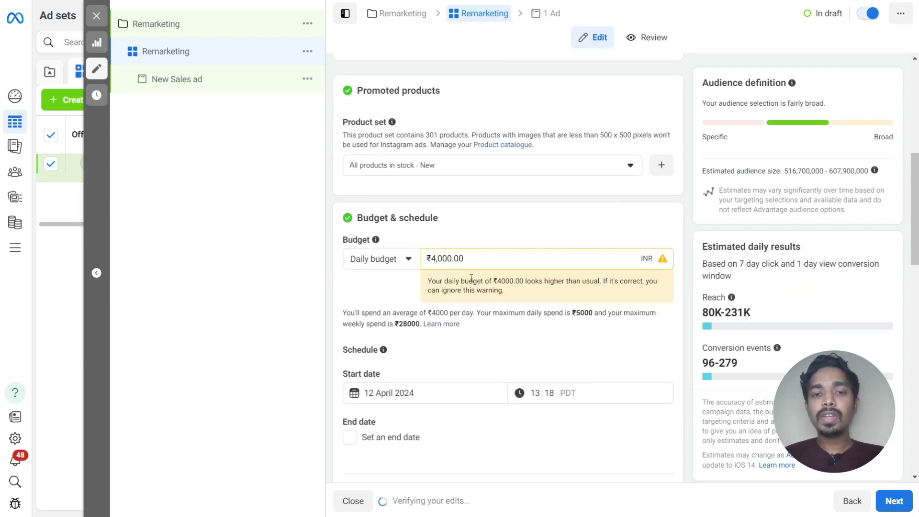
Lower the daily budget from ₹4,000 to ₹700.
triple_click(442, 259)
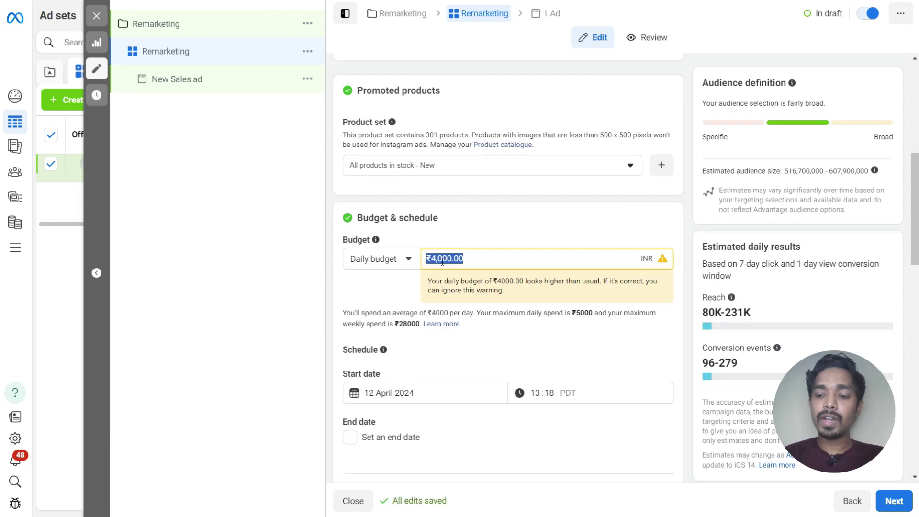
text(700)
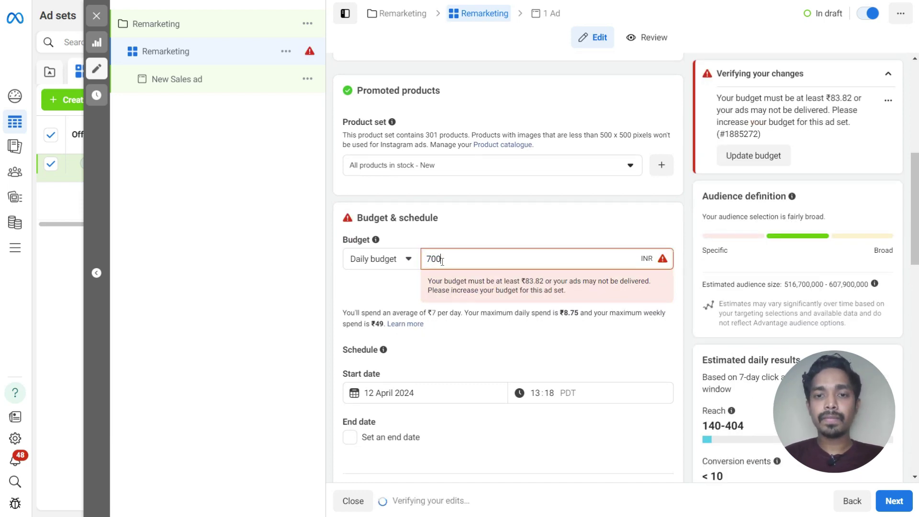
click(500, 239)
scroll(499, 239, down, 10)
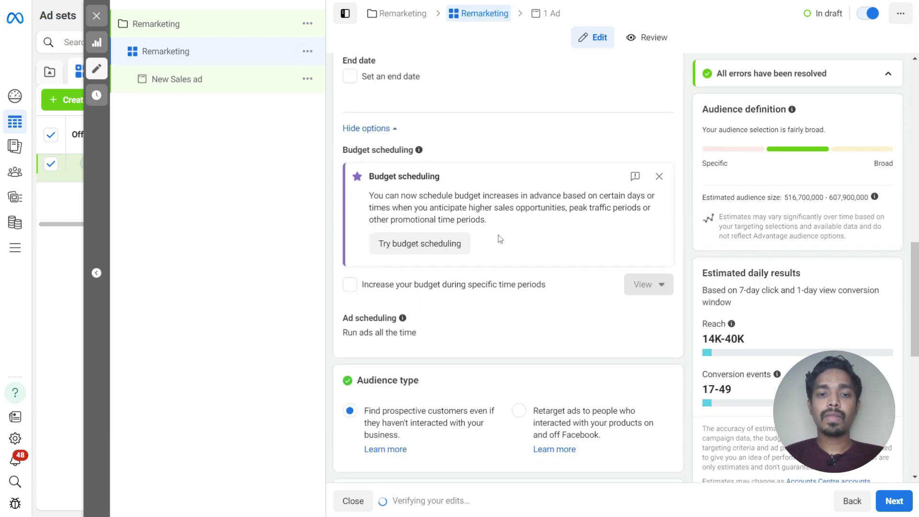
drag(419, 173, 357, 173)
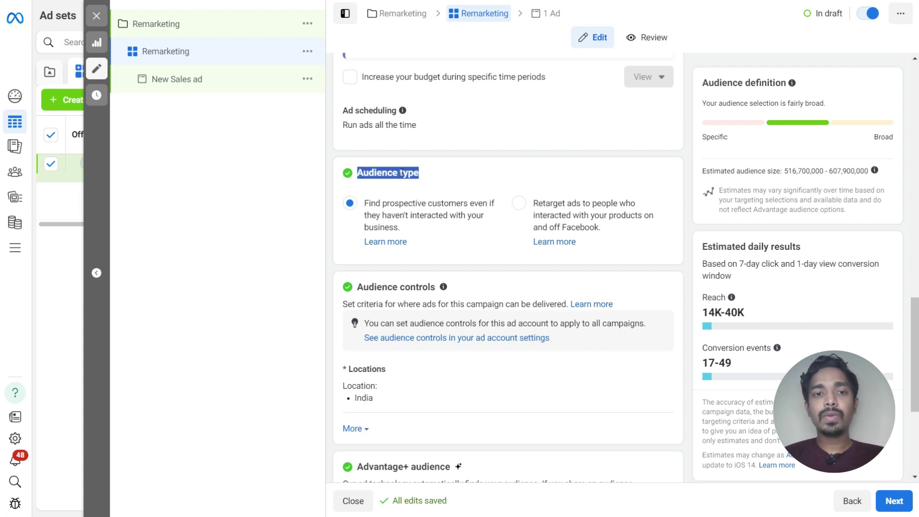
Retarget people who viewed or added to cart without purchasing in the last 180 days.
click(478, 176)
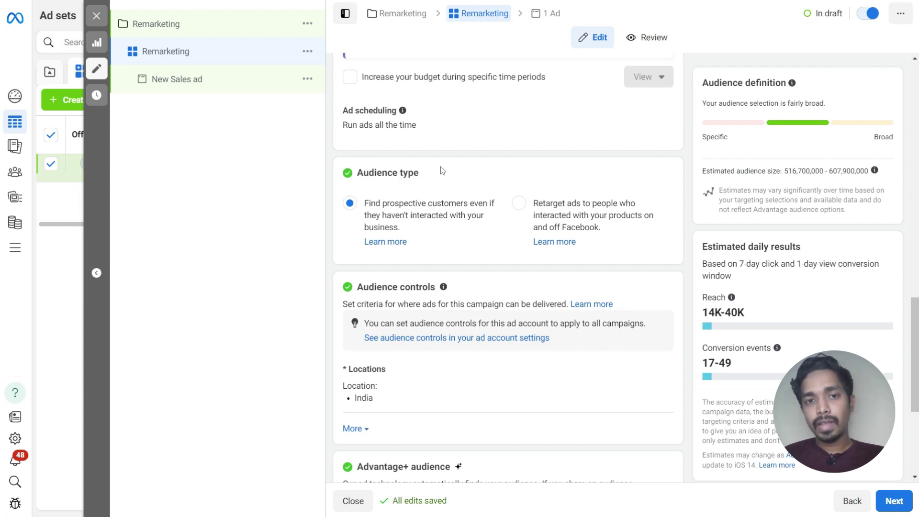
scroll(443, 170, down, 1)
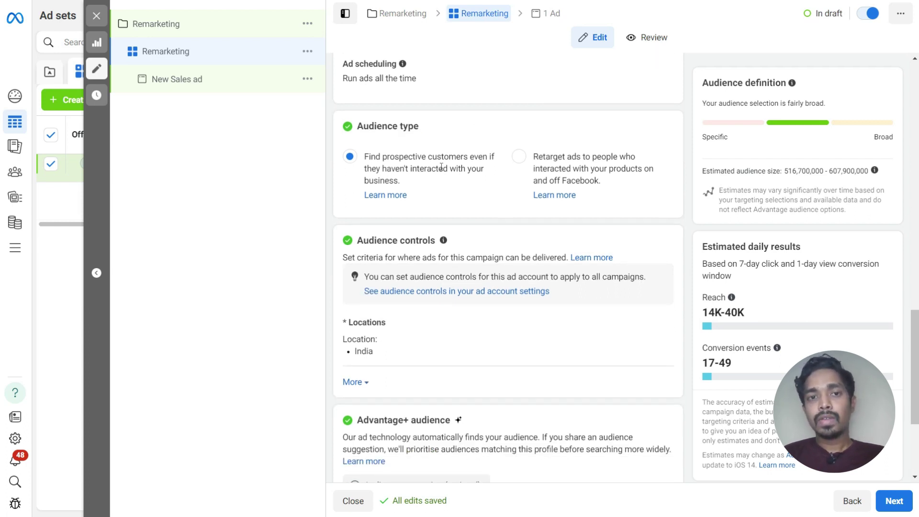
triple_click(375, 155)
click(556, 130)
click(520, 156)
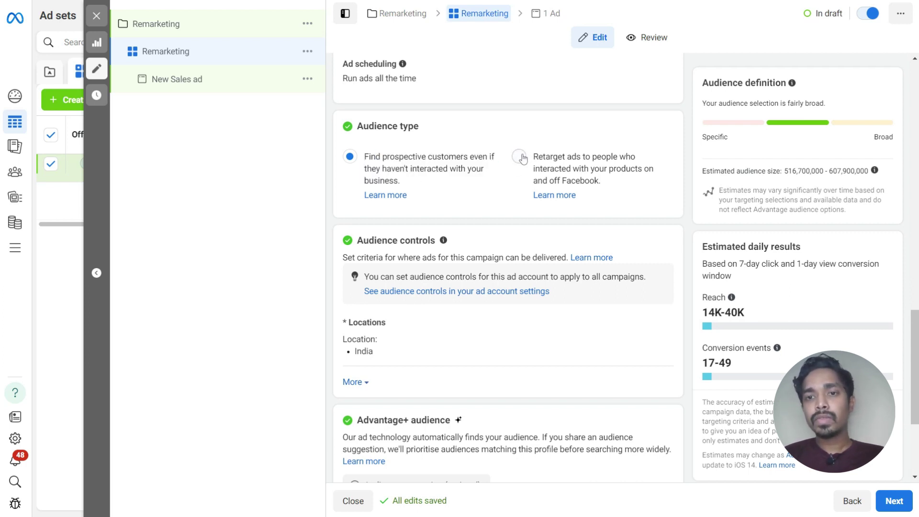
scroll(637, 206, down, 7)
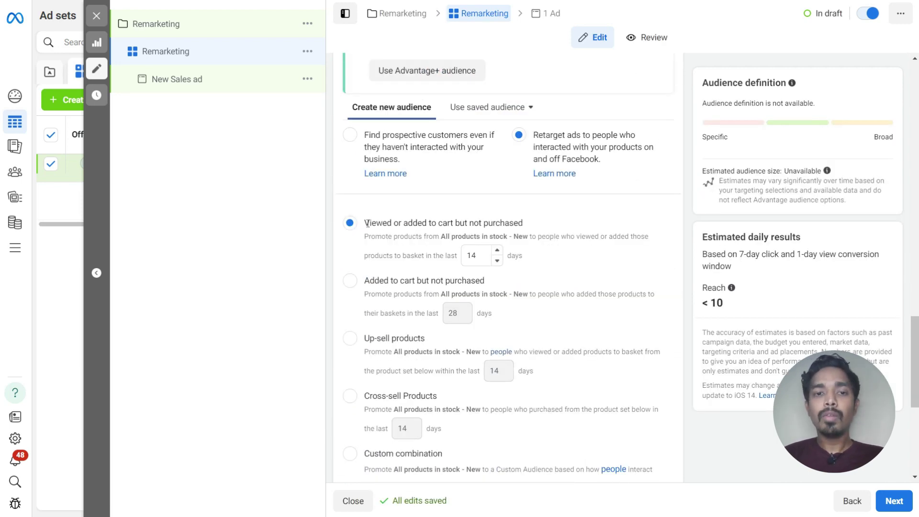
drag(367, 224, 523, 223)
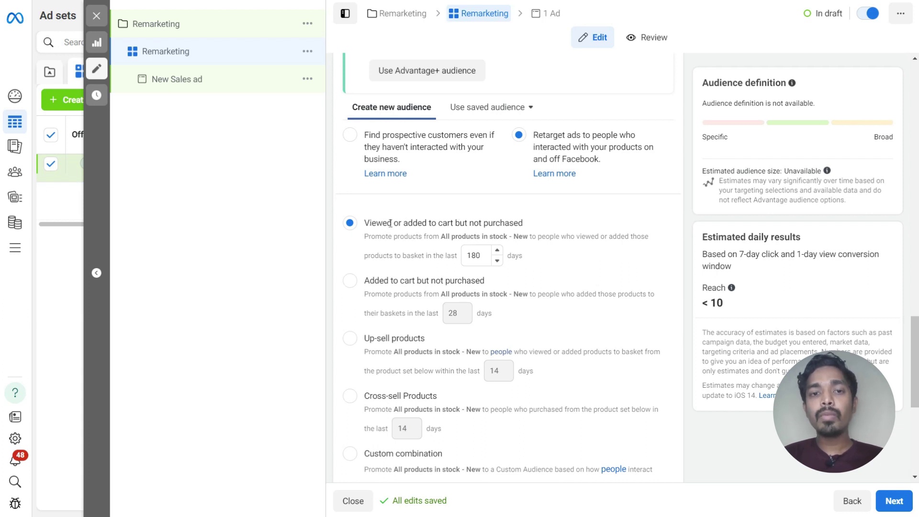
double_click(529, 222)
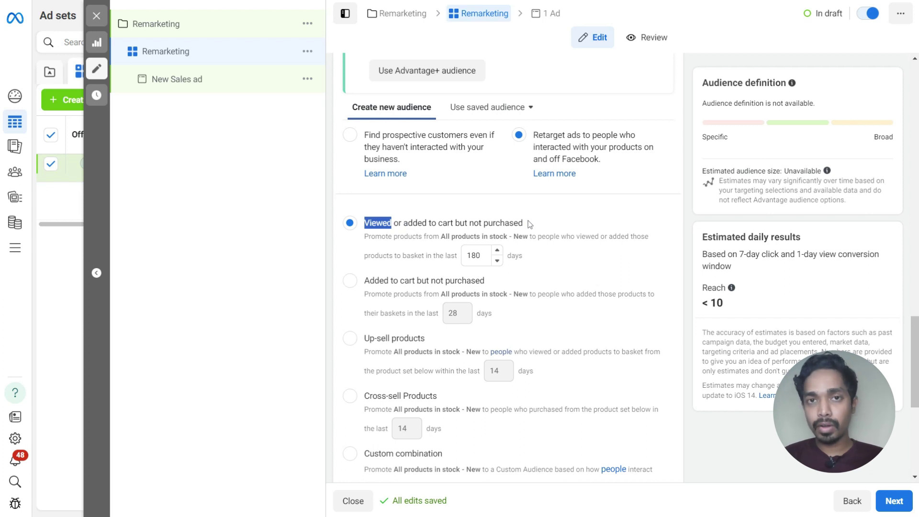
click(530, 224)
double_click(465, 255)
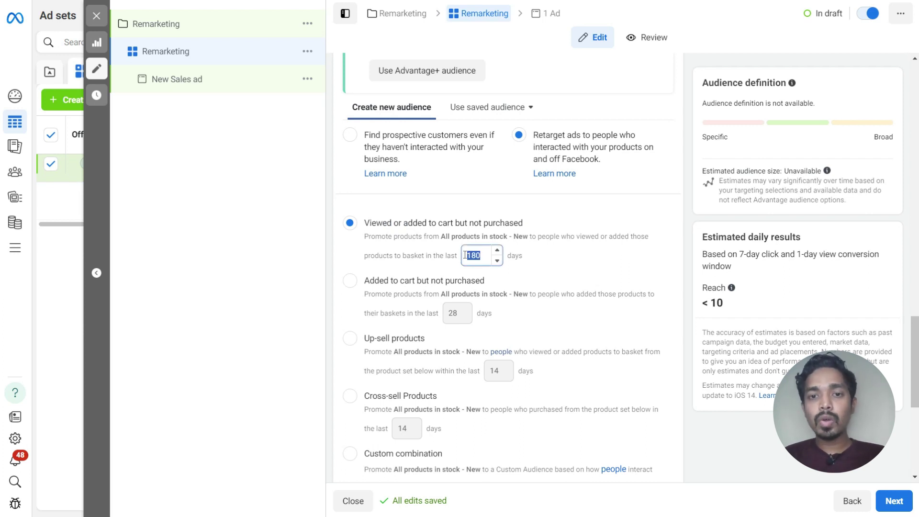
Rename the ad to 'ad1'.
click(550, 266)
click(894, 500)
click(393, 103)
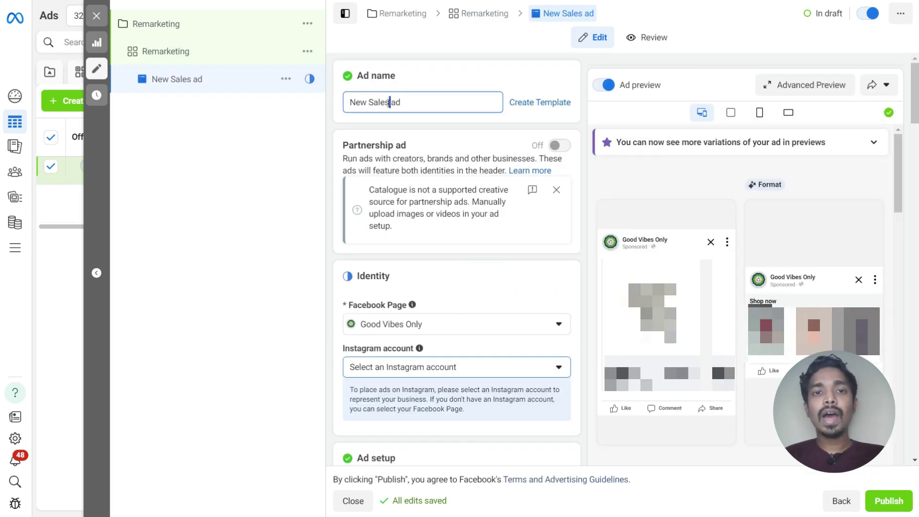
key(ctrl+a)
text(ad1)
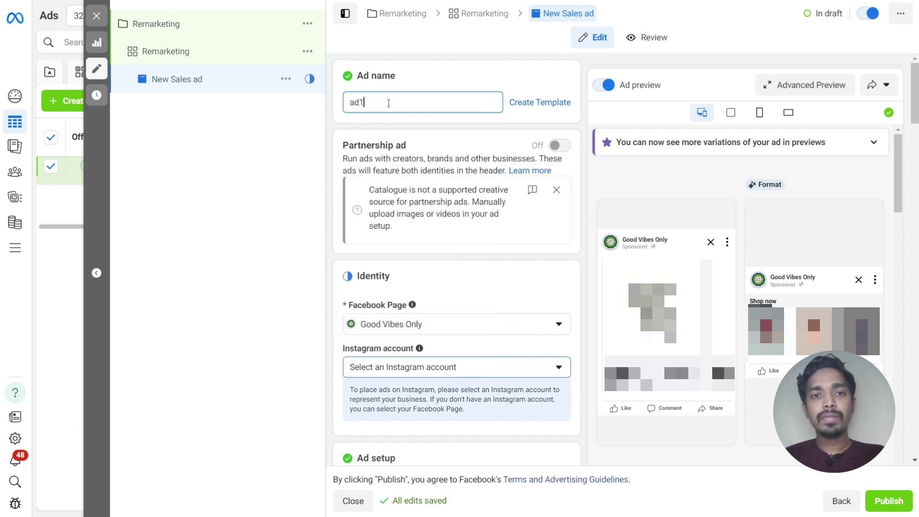
Connect the brand's Instagram account to ad1.
scroll(464, 271, down, 2)
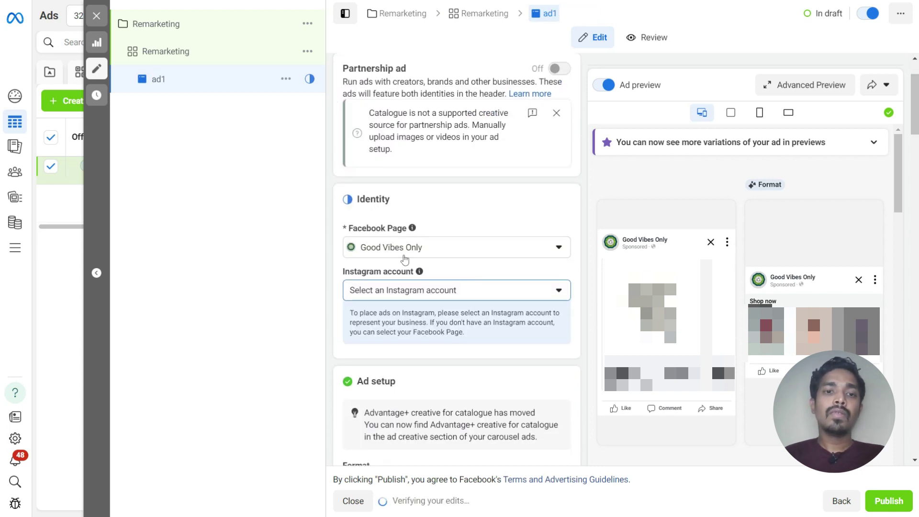
click(397, 297)
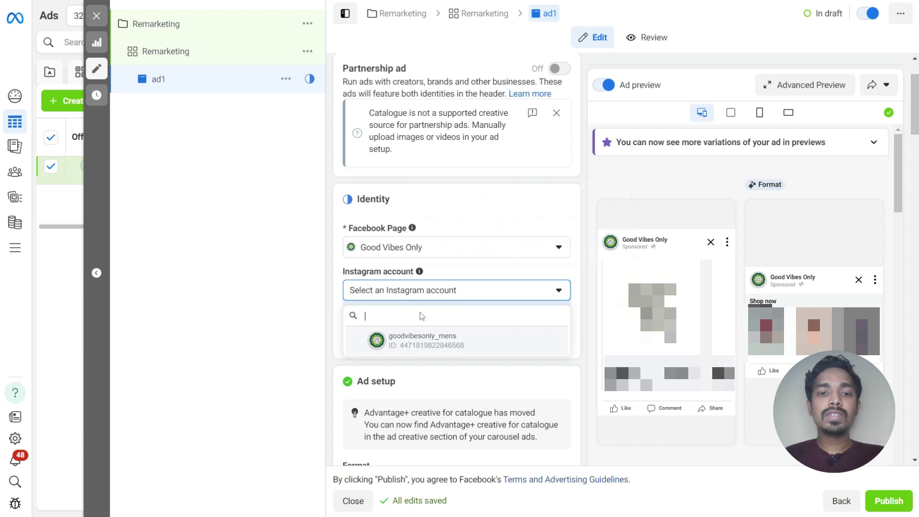
click(466, 342)
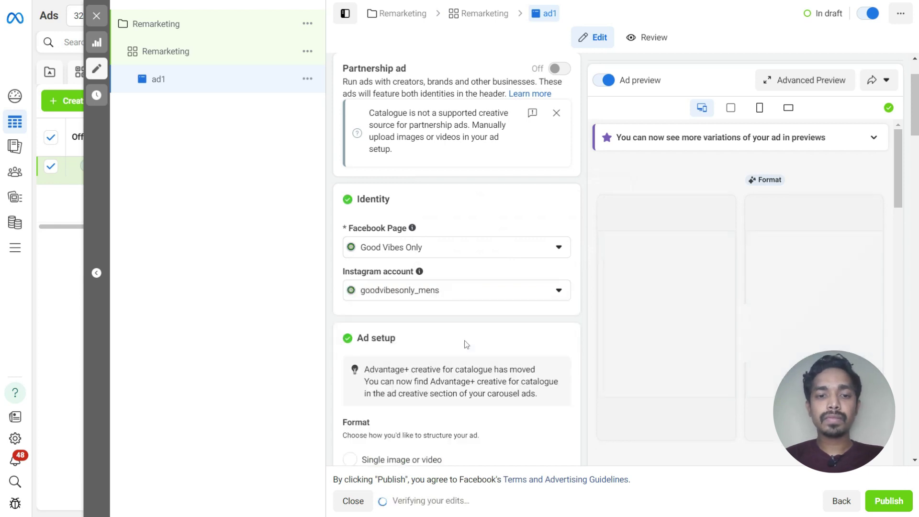
Switch the catalogue carousel cards to Slideshow instead of single images.
scroll(465, 344, down, 5)
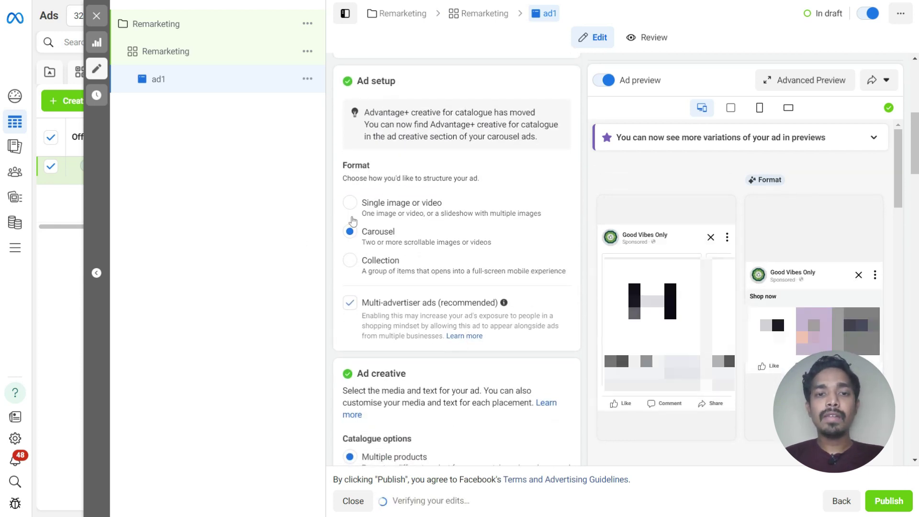
scroll(378, 239, down, 8)
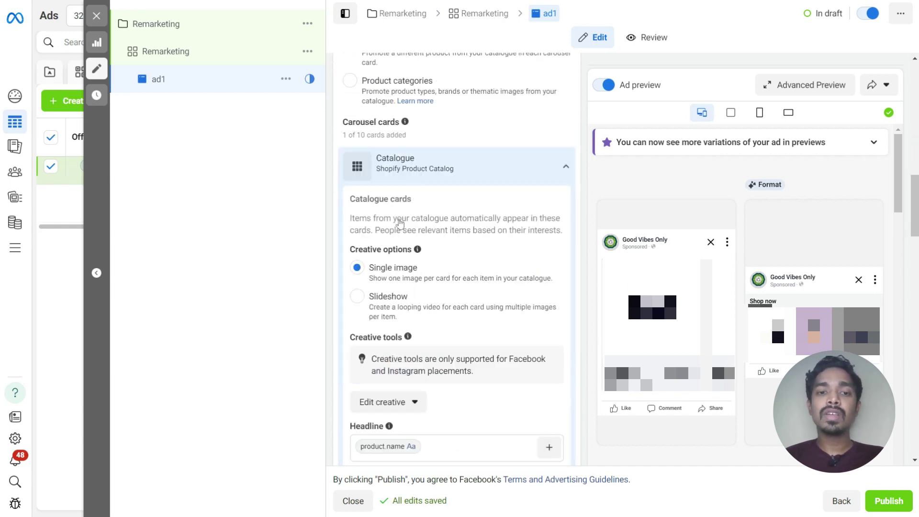
scroll(400, 223, down, 1)
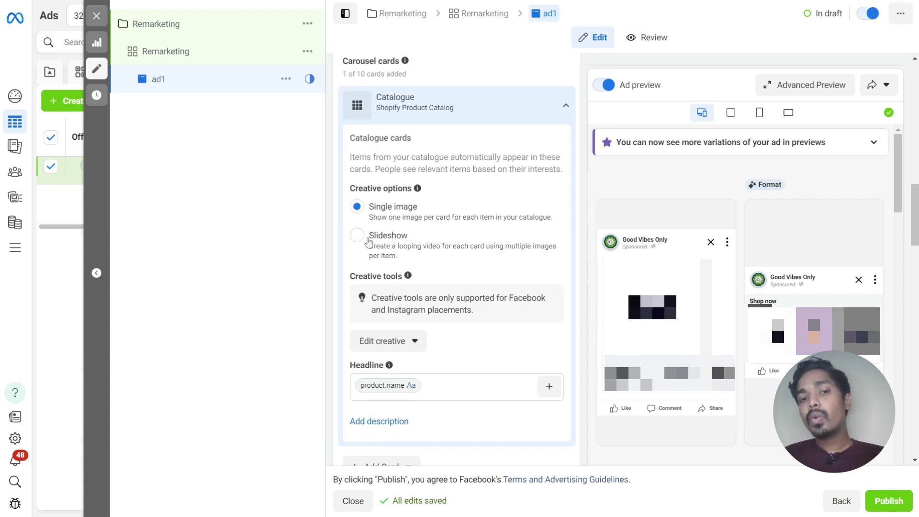
click(358, 236)
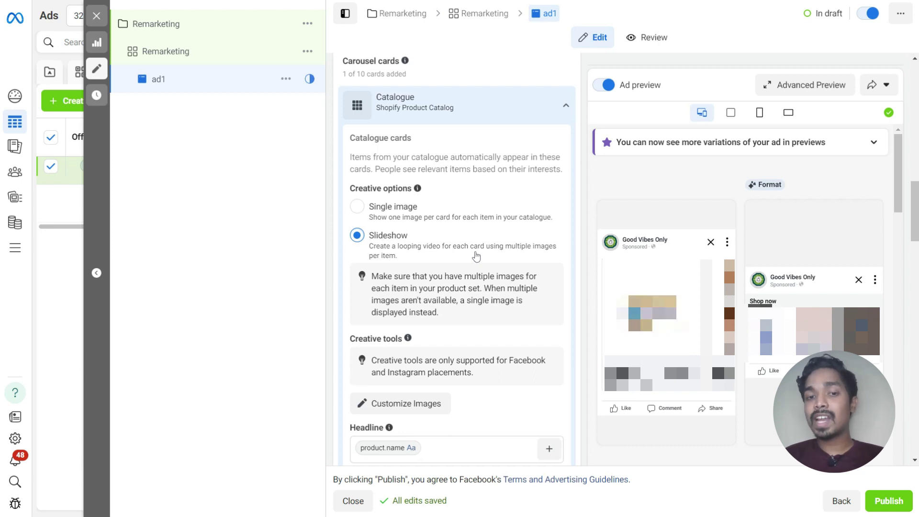
scroll(476, 256, down, 5)
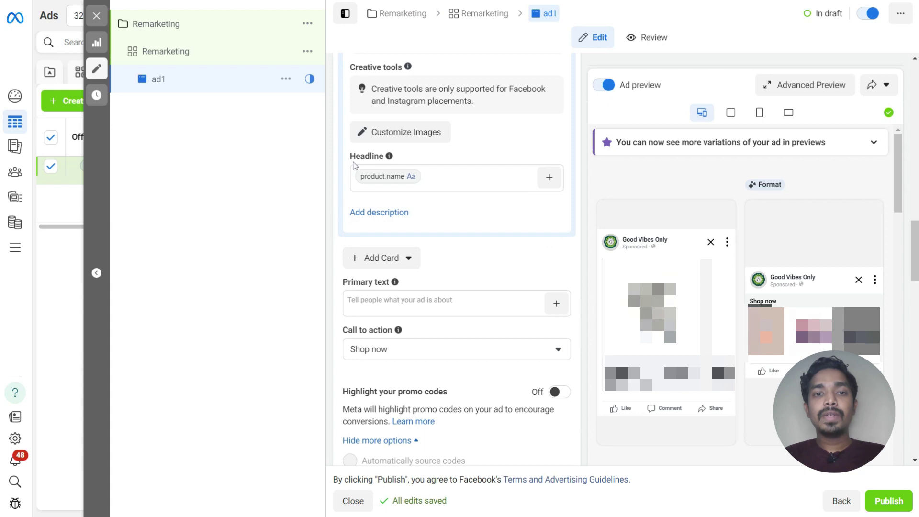
scroll(421, 244, down, 2)
Paste the saved 'Wrap yourself in positivity with Good Vibes Only Clothing' copy as primary text.
click(375, 177)
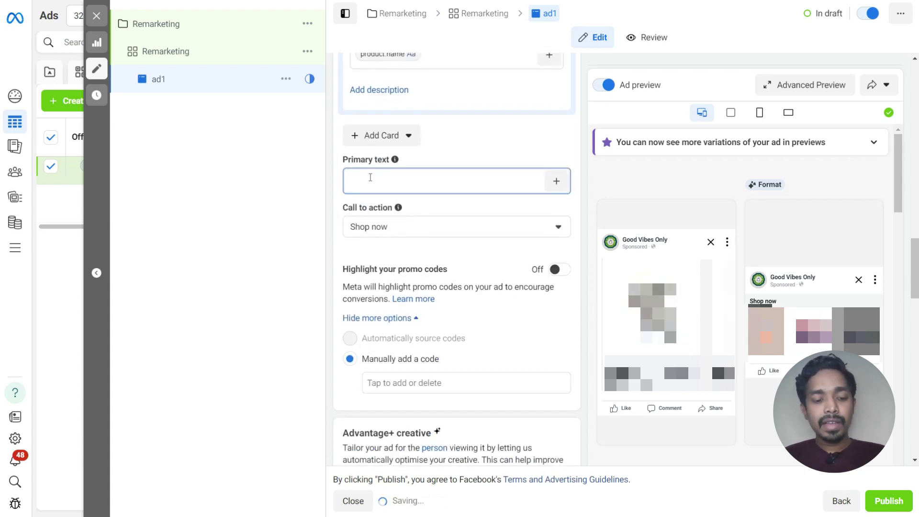
key(super+v)
scroll(406, 294, down, 3)
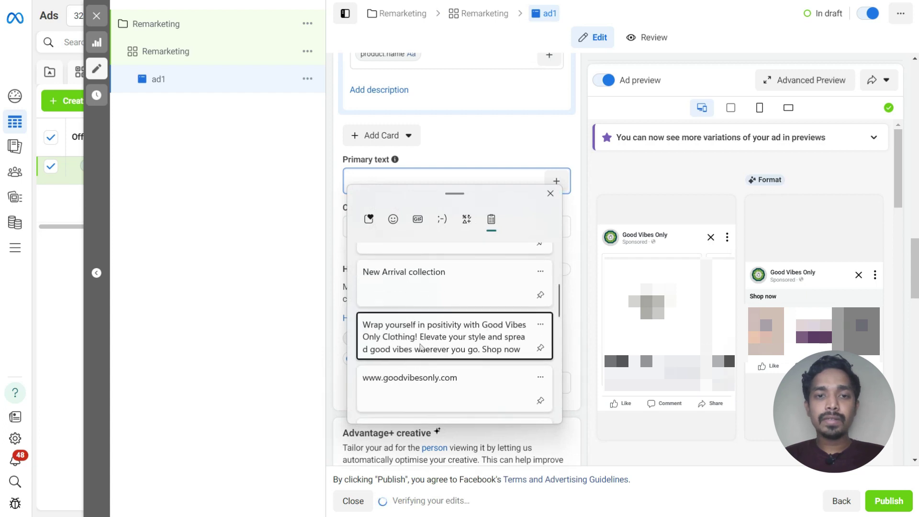
click(430, 330)
scroll(508, 272, down, 2)
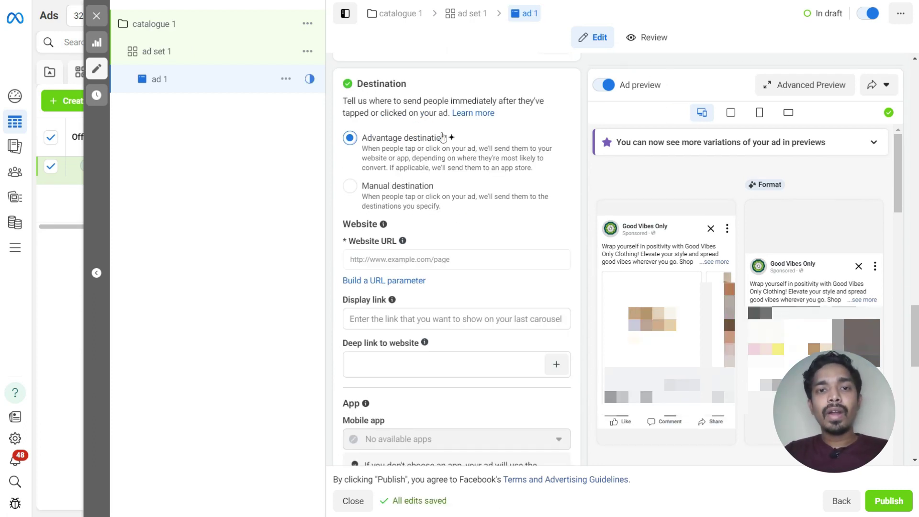
click(363, 260)
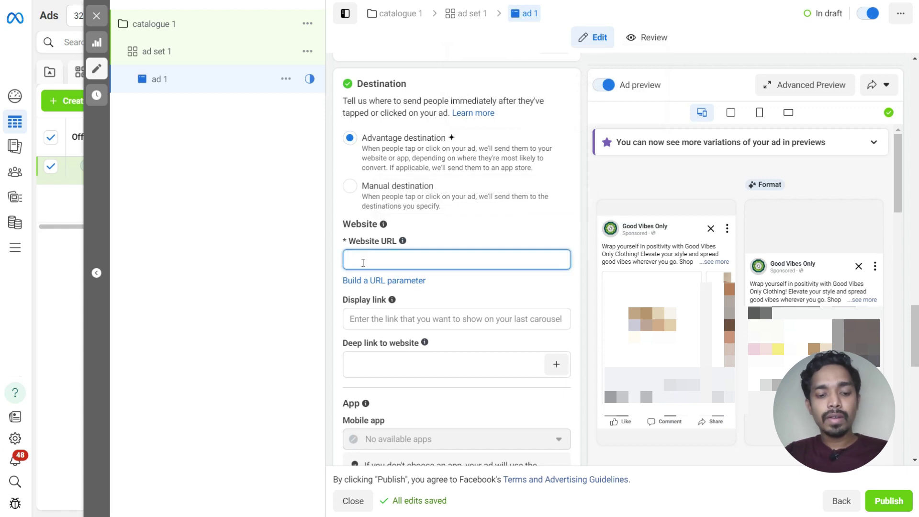
key(super+v)
scroll(392, 419, down, 2)
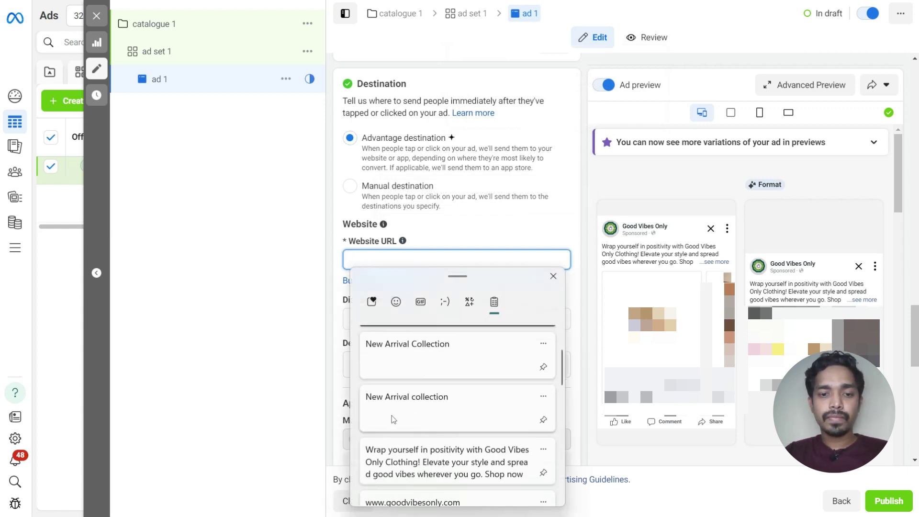
scroll(392, 415, down, 1)
click(396, 461)
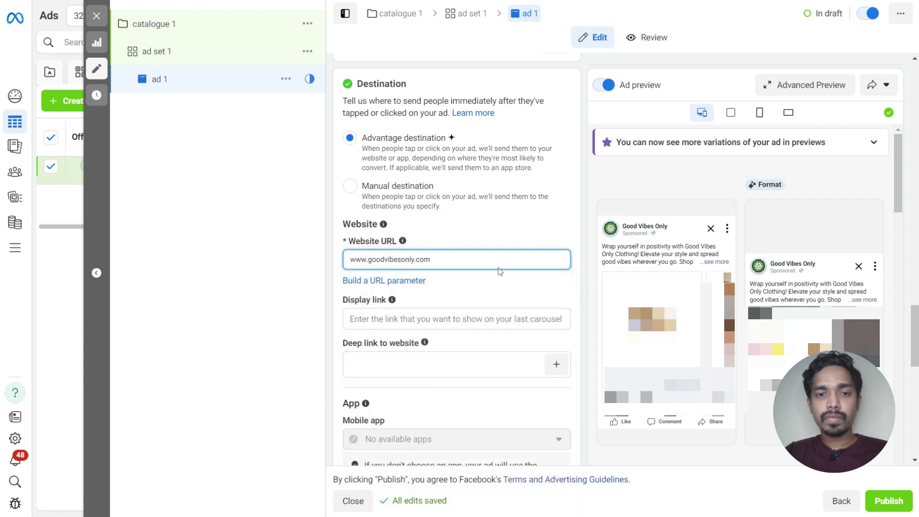
click(514, 239)
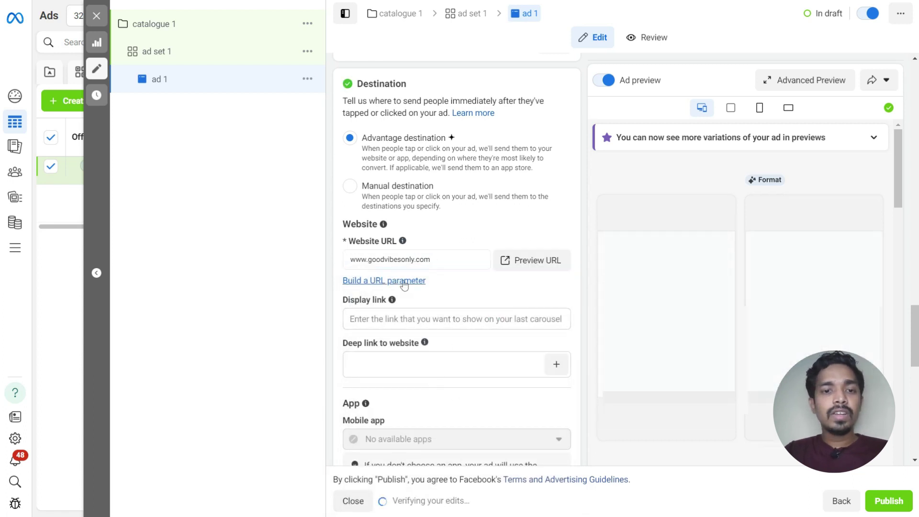
Set the display link to goodvibesonly.com.
drag(368, 259, 465, 257)
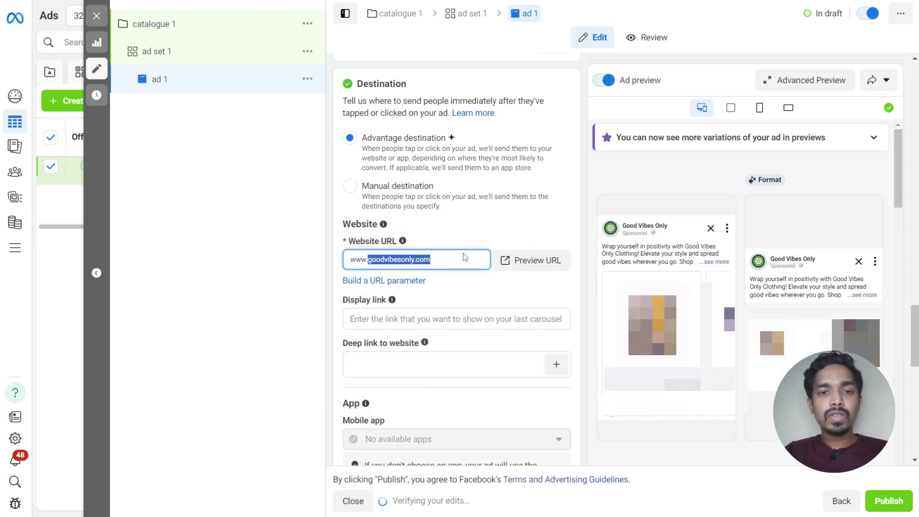
key(ctrl+c)
click(418, 319)
key(ctrl+v)
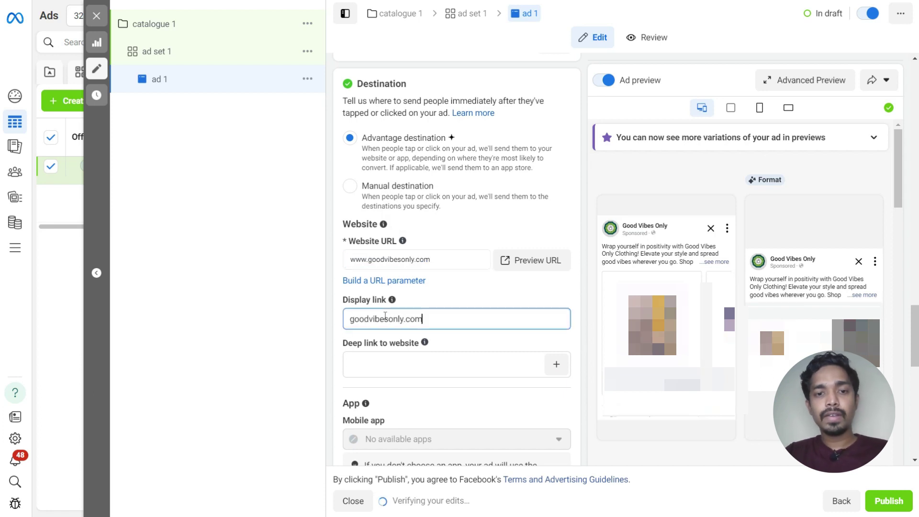
click(512, 219)
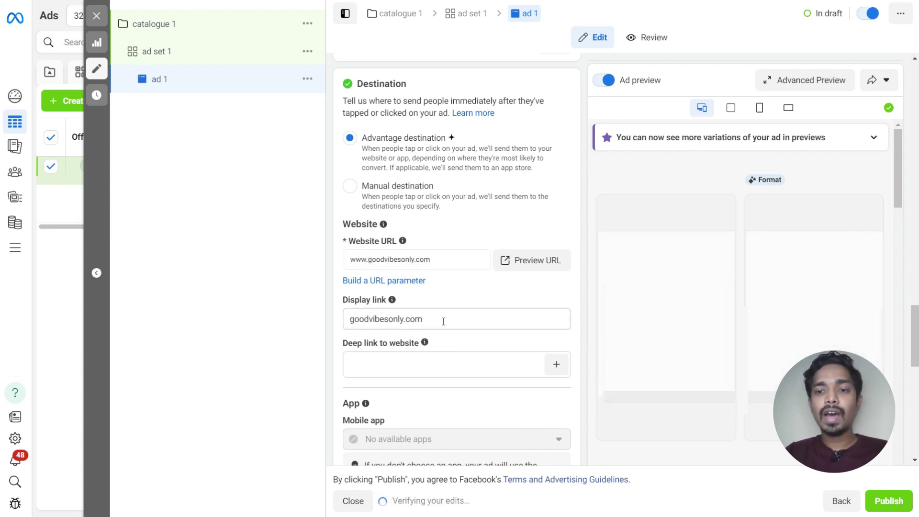
Set the deep link to product.url with URL encoding turned off.
scroll(443, 321, down, 2)
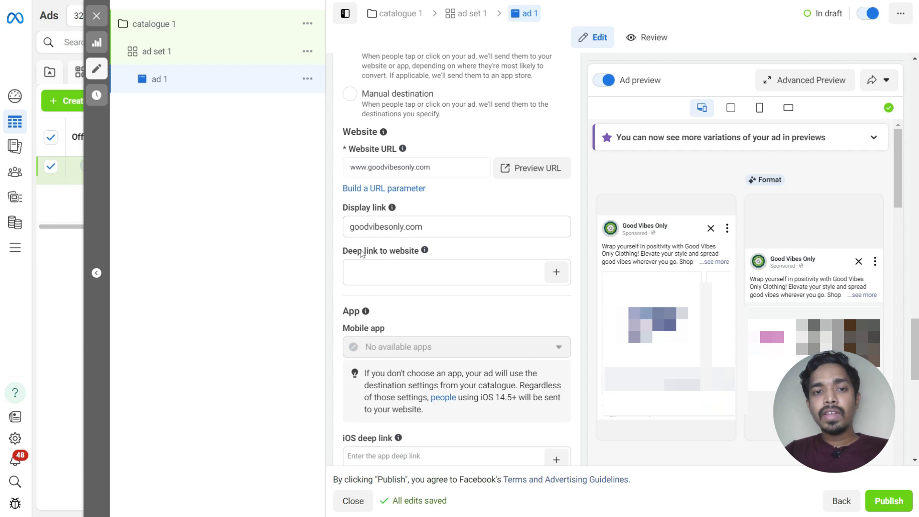
drag(348, 253, 418, 255)
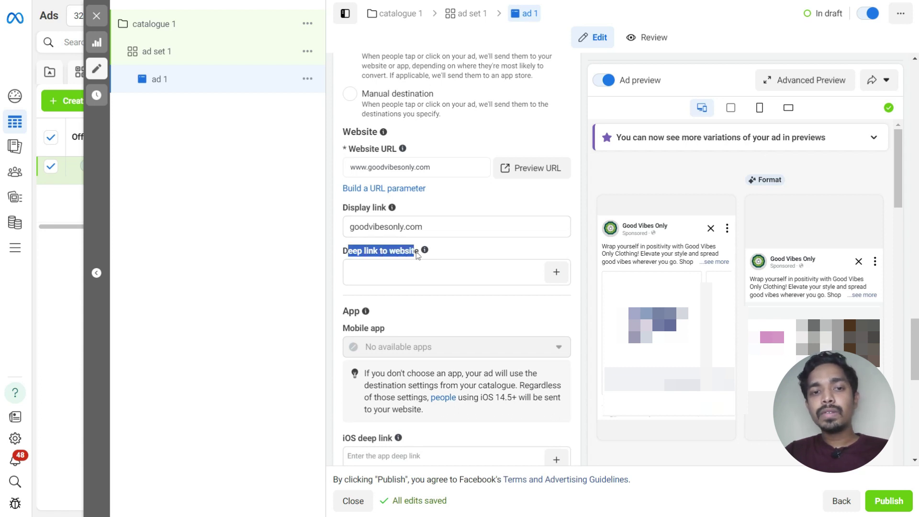
click(418, 256)
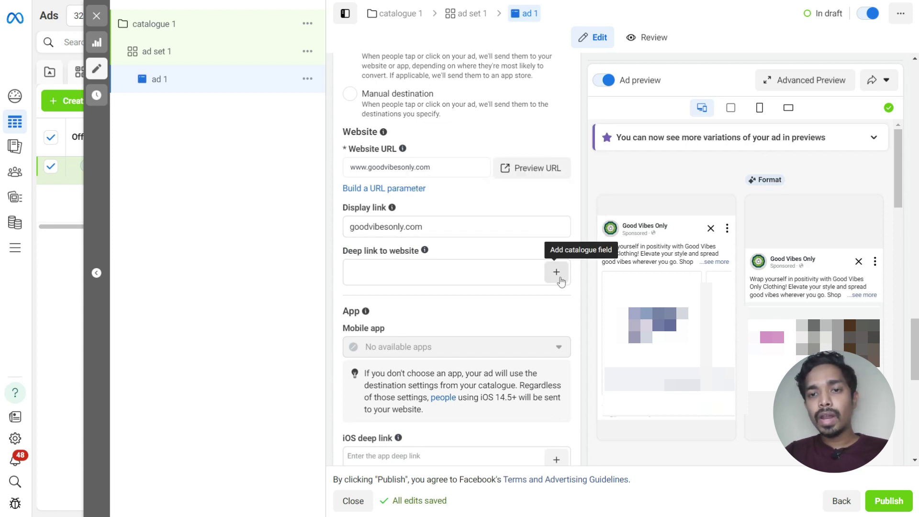
click(556, 272)
scroll(581, 371, down, 3)
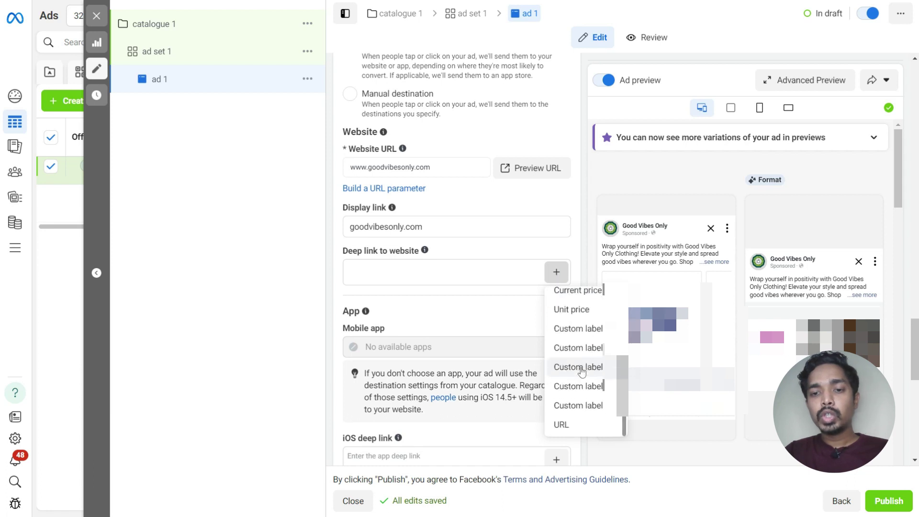
click(562, 424)
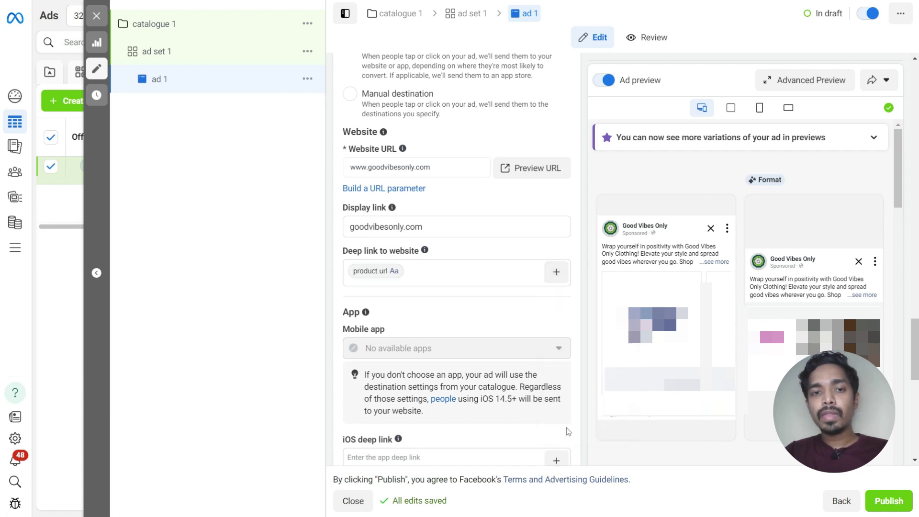
click(394, 272)
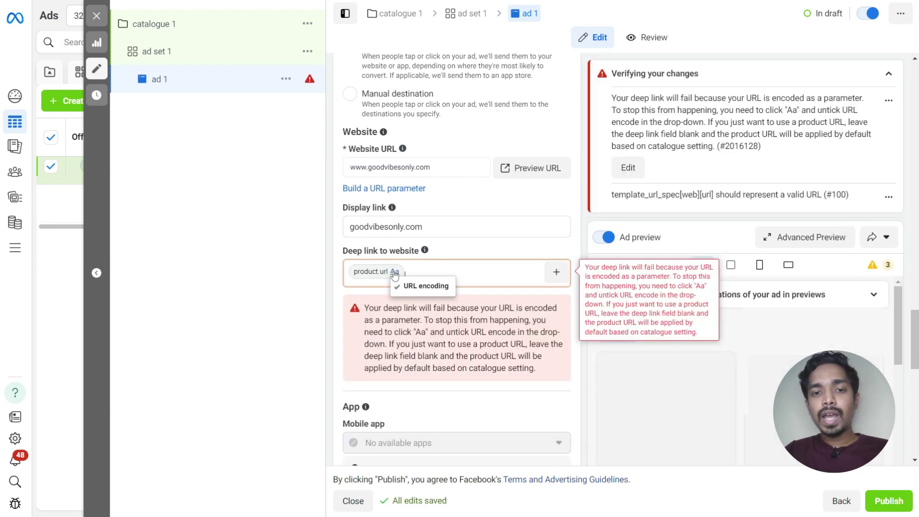
click(416, 286)
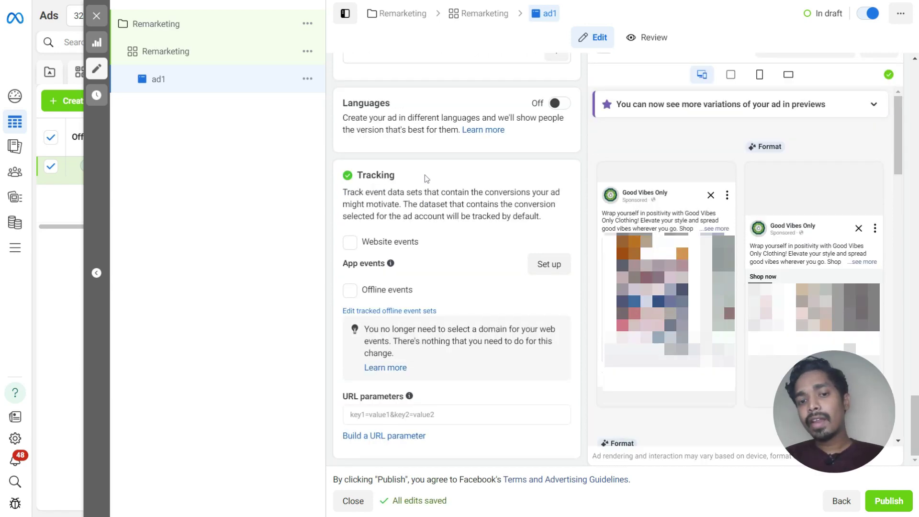
Enable website event tracking and set UTM source facebook and medium cpc.
click(350, 242)
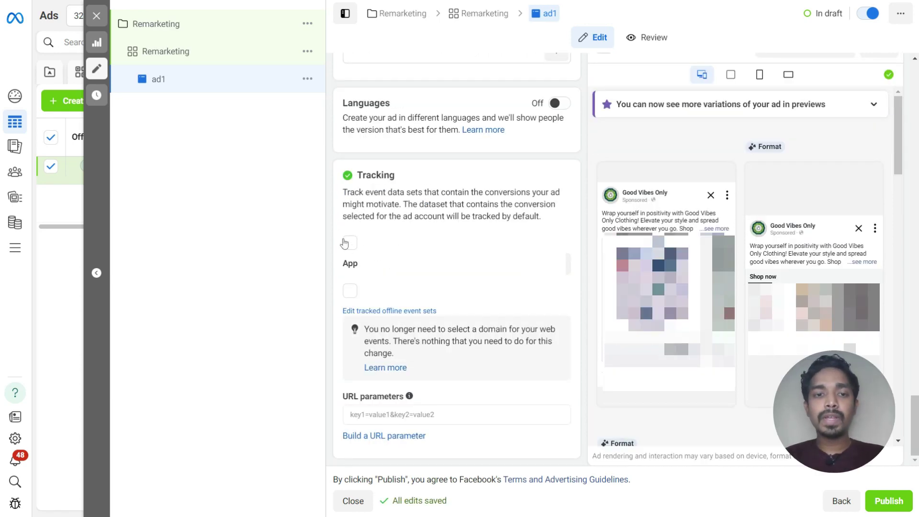
scroll(399, 364, down, 1)
click(397, 433)
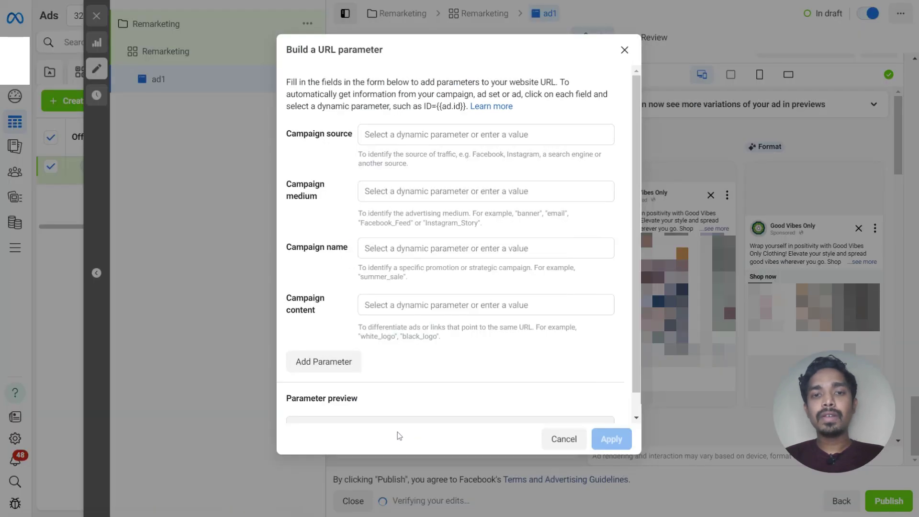
click(375, 134)
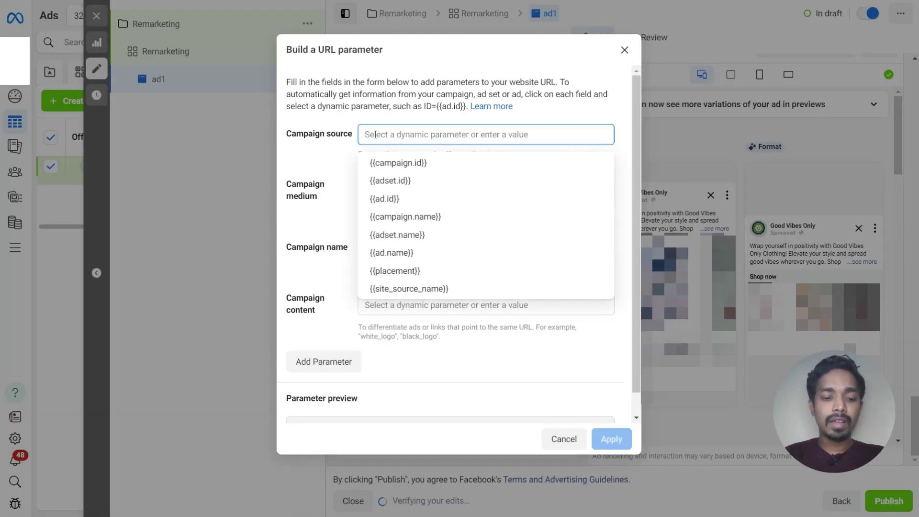
text(fa)
text(book)
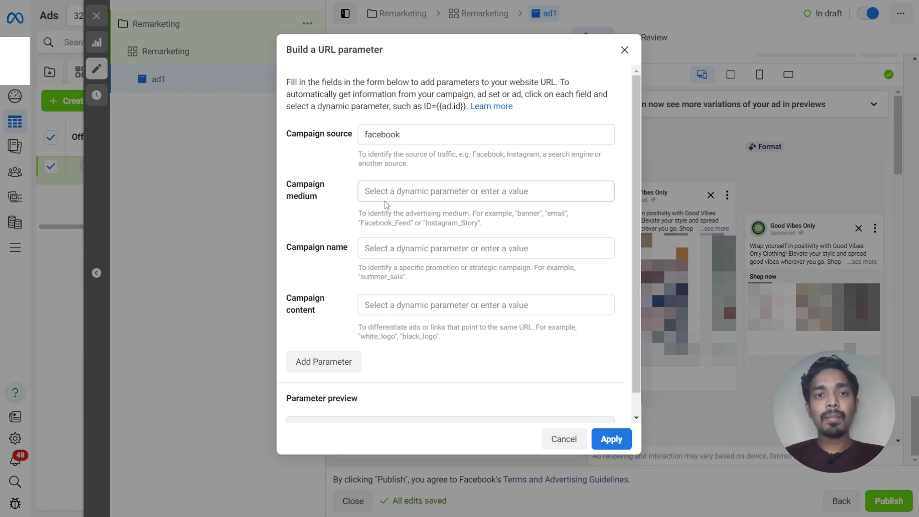
click(381, 192)
text(cpc)
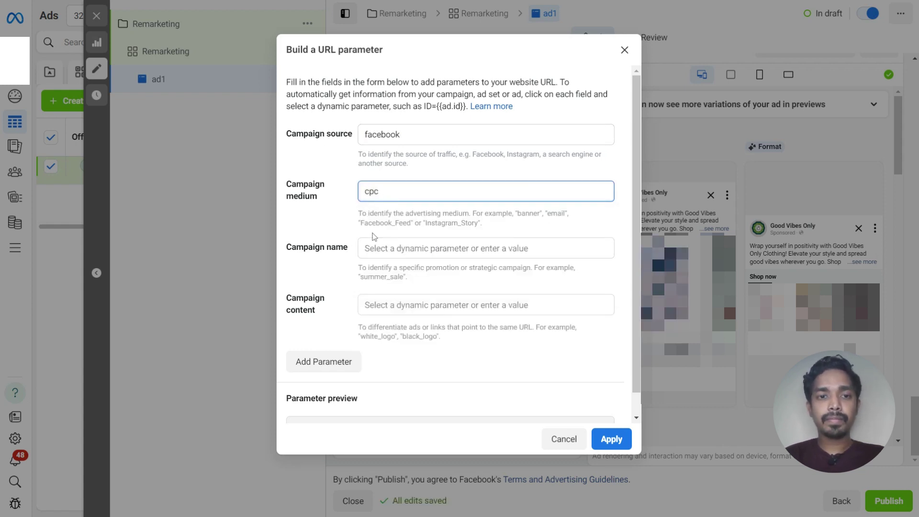
Set UTM campaign name {{adset.name}} and content {{ad.name}}, then apply the parameters.
click(369, 248)
text(ad)
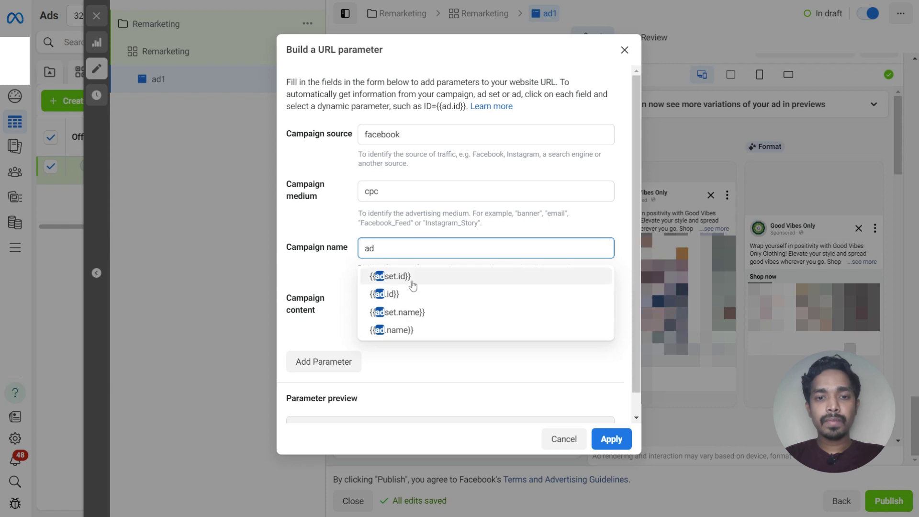
click(407, 312)
click(399, 367)
text(ad)
click(450, 339)
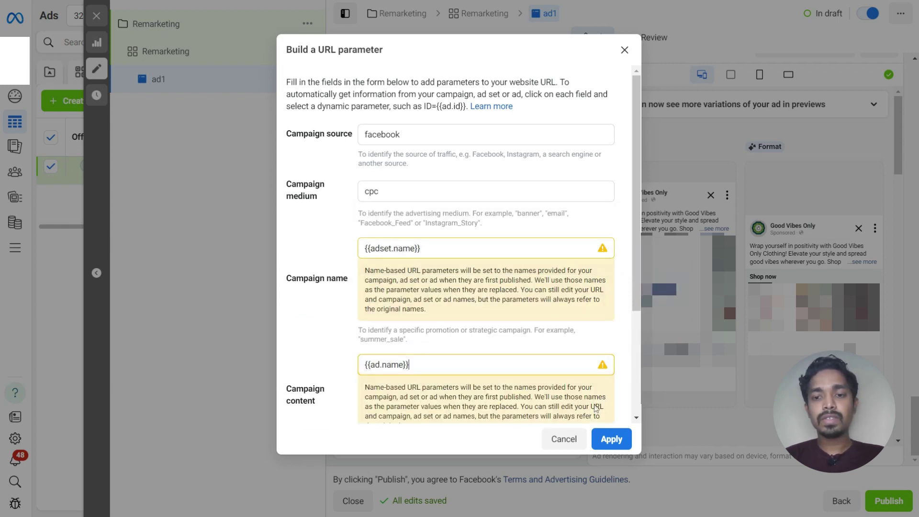
click(611, 439)
scroll(482, 298, up, 15)
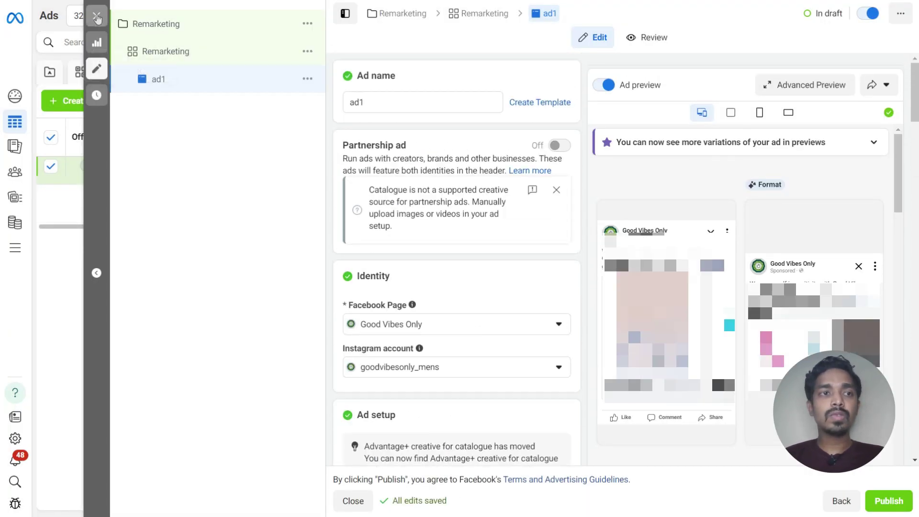
click(96, 16)
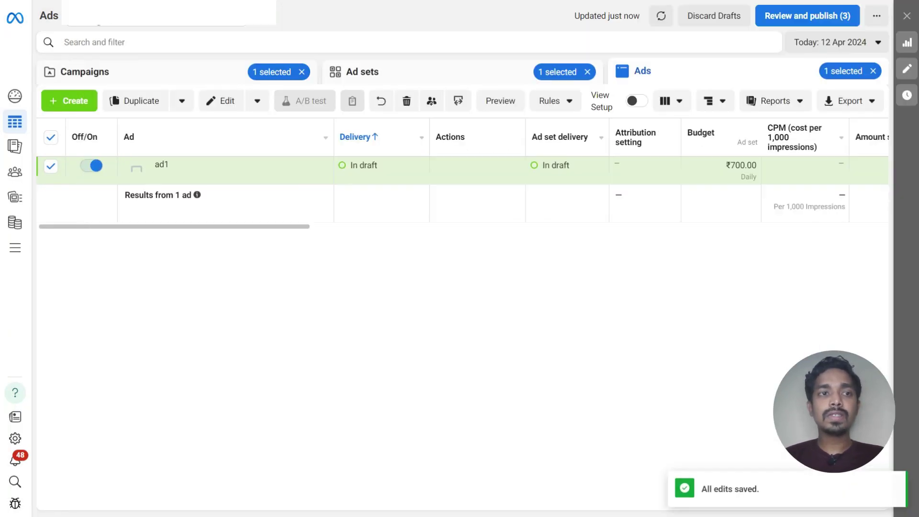
Review and publish the Remarketing campaign, ad set and ad1 drafts.
click(815, 20)
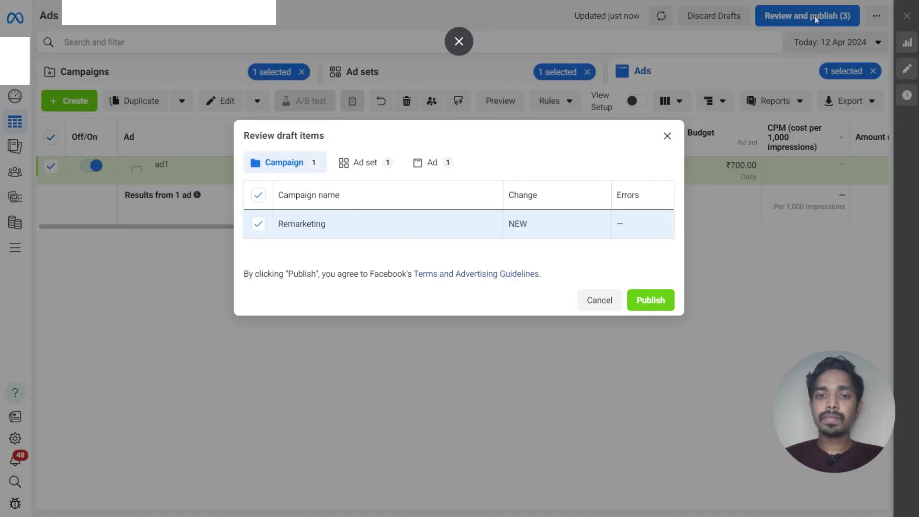
click(662, 308)
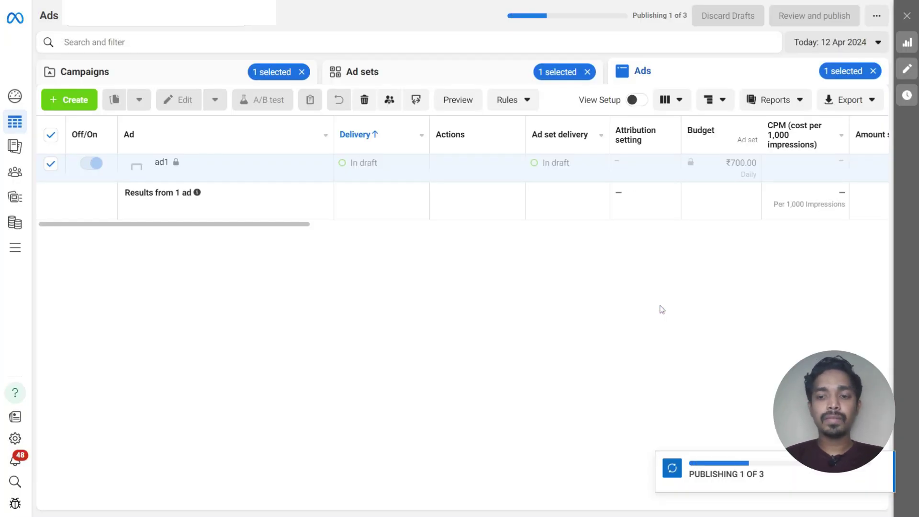